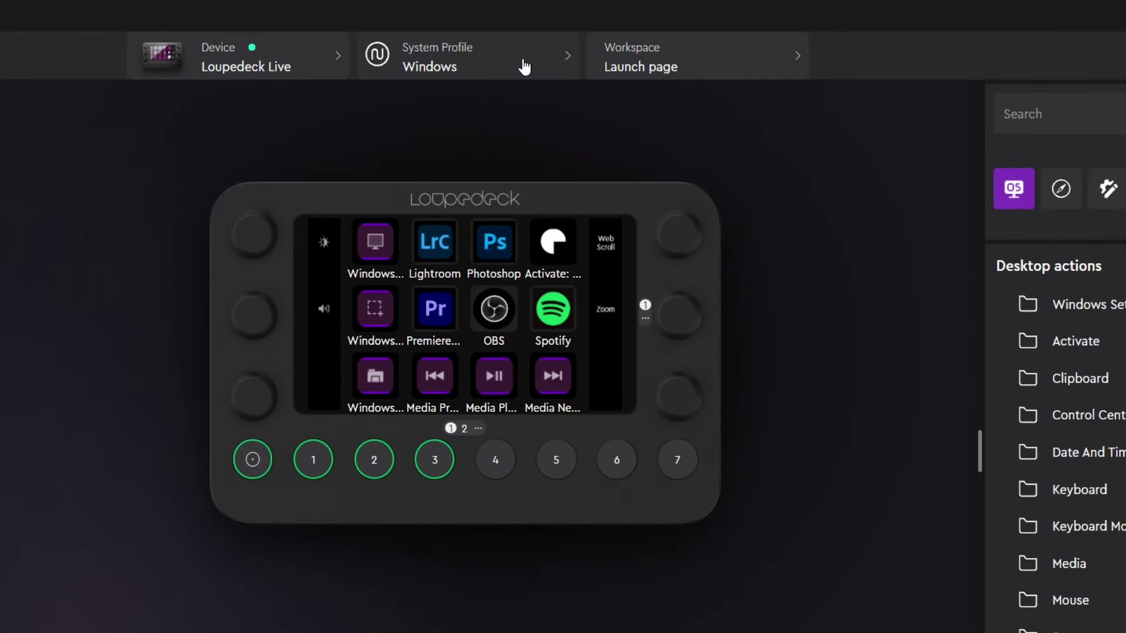
# From the System Profile dropdown, open the Applications dialog listing the application profiles.
pyautogui.click(439, 51)
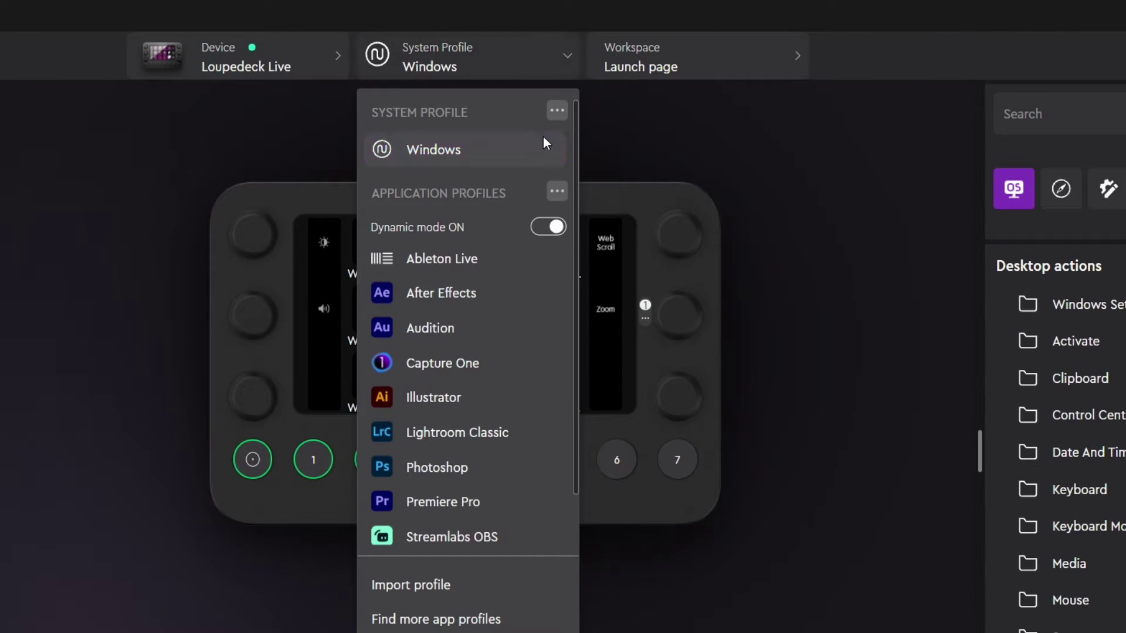
pyautogui.click(557, 192)
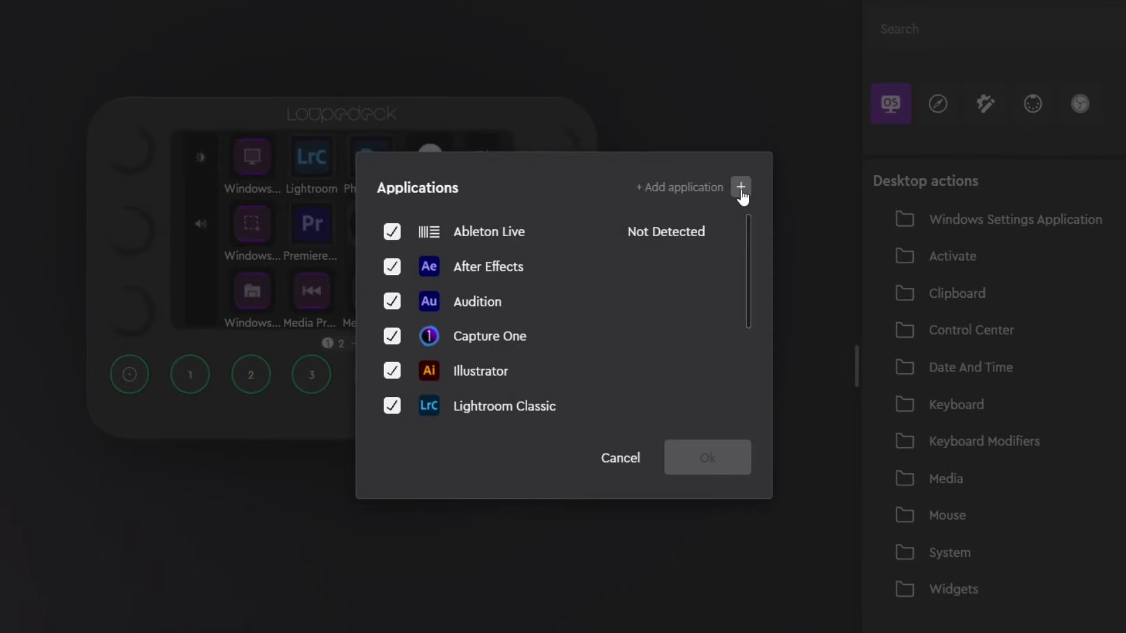
# Add Google Chrome, found by searching 'chrome', with a new profile named 'Chrome'.
pyautogui.click(741, 188)
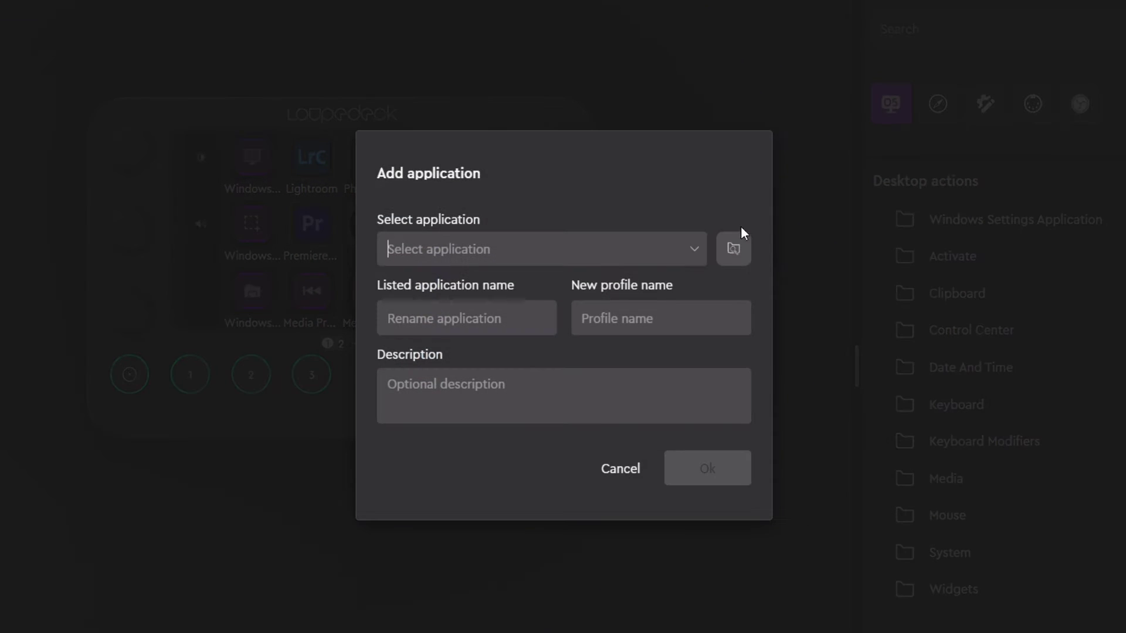
pyautogui.click(669, 248)
pyautogui.write('chrome')
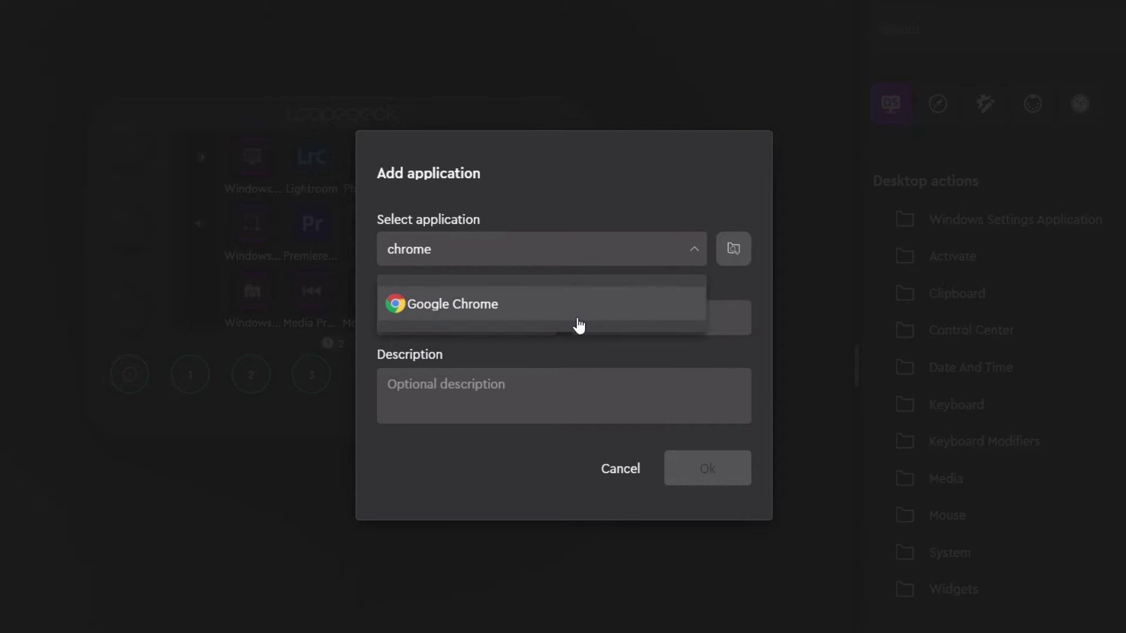
pyautogui.click(578, 320)
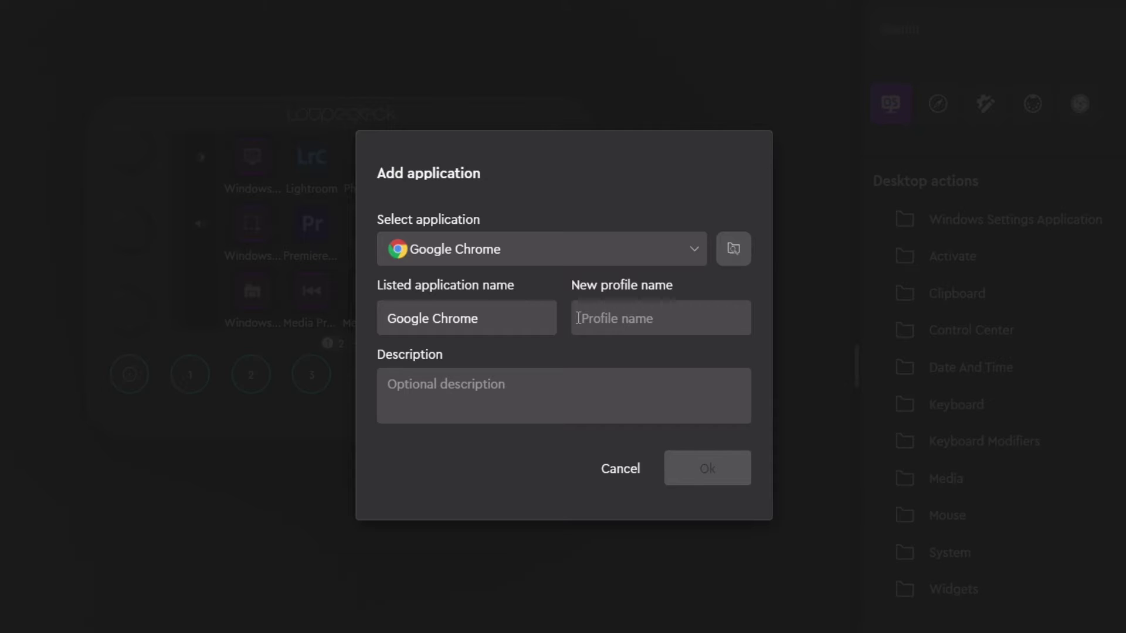
pyautogui.write('Chrome')
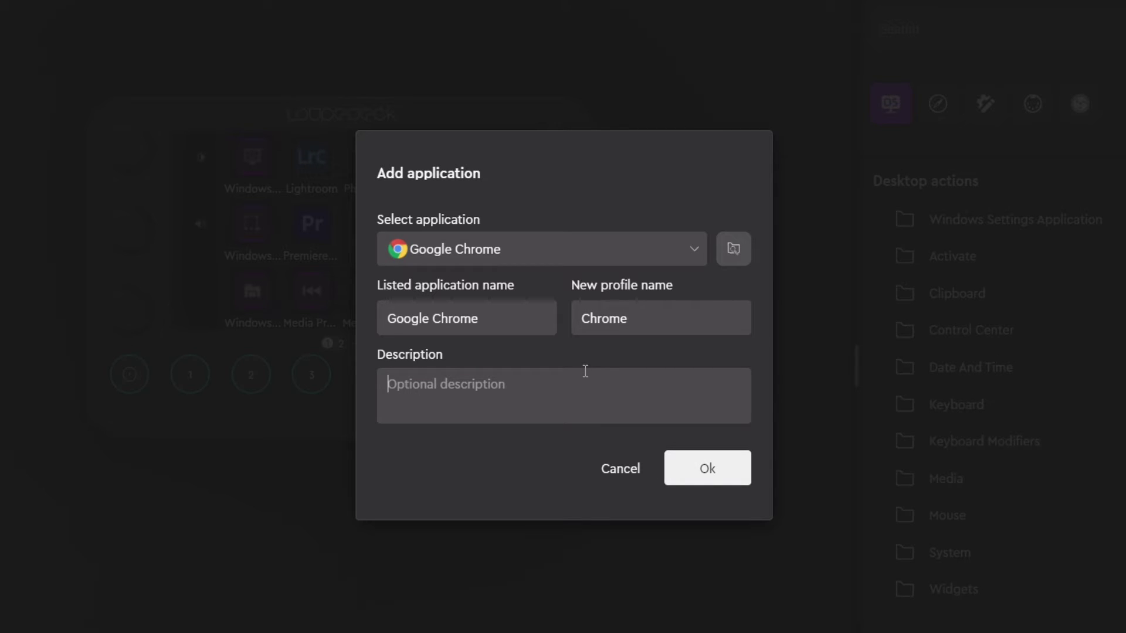
pyautogui.click(692, 476)
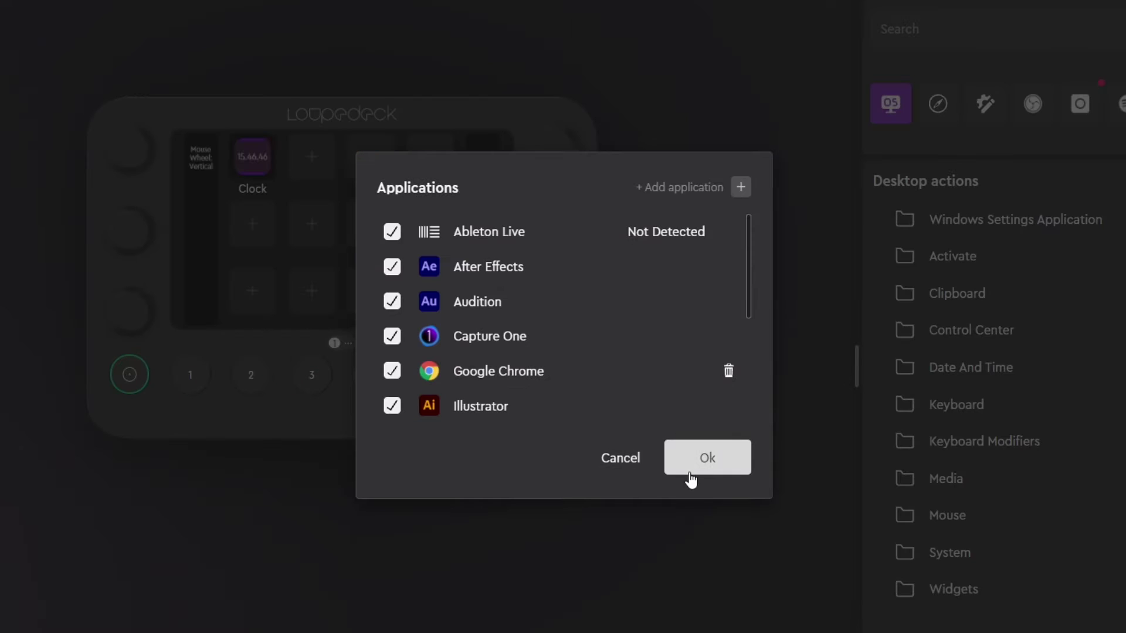
# Close the Applications dialog and switch to the Chrome profile.
pyautogui.click(690, 479)
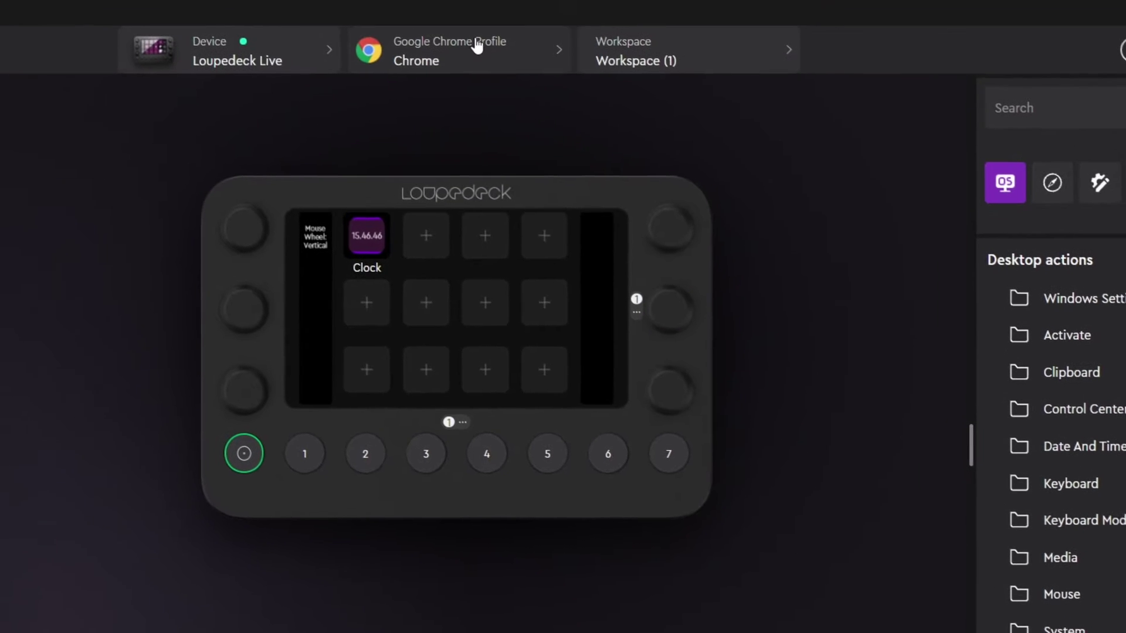
pyautogui.click(486, 52)
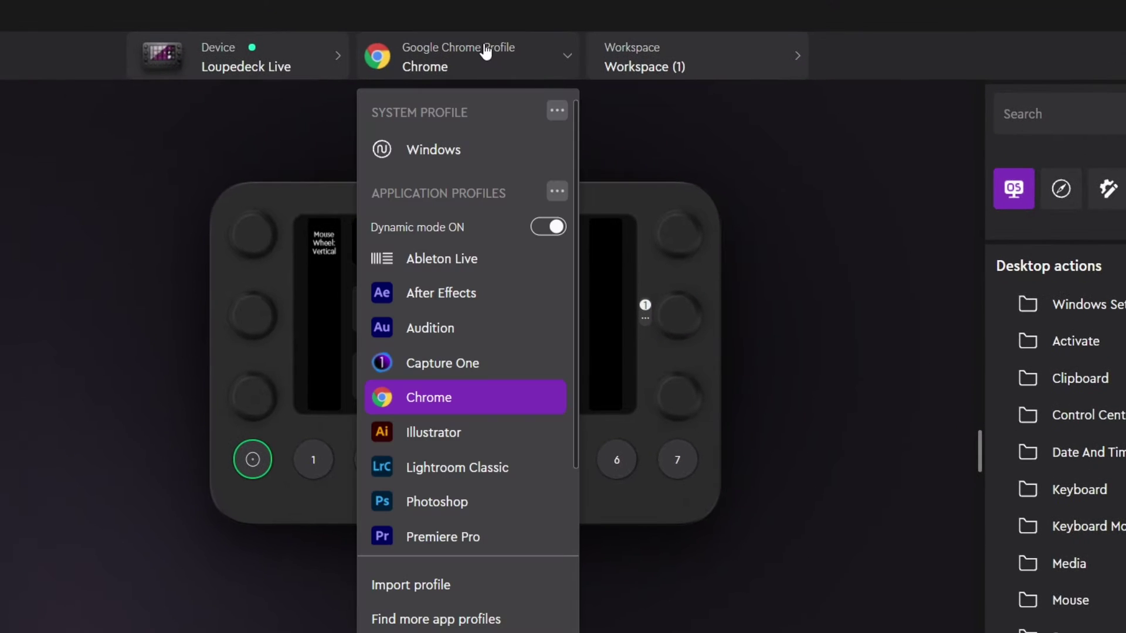
pyautogui.click(489, 400)
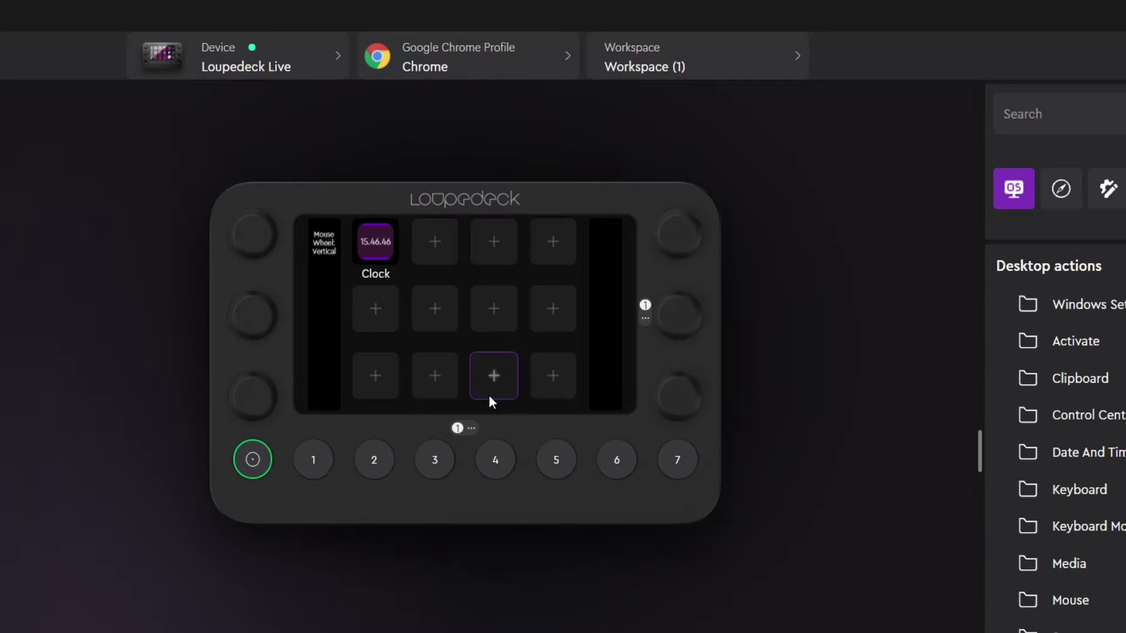
# Remove the Clock key action and the top-left knob's wheel and click actions.
pyautogui.click(390, 226)
pyautogui.click(408, 258)
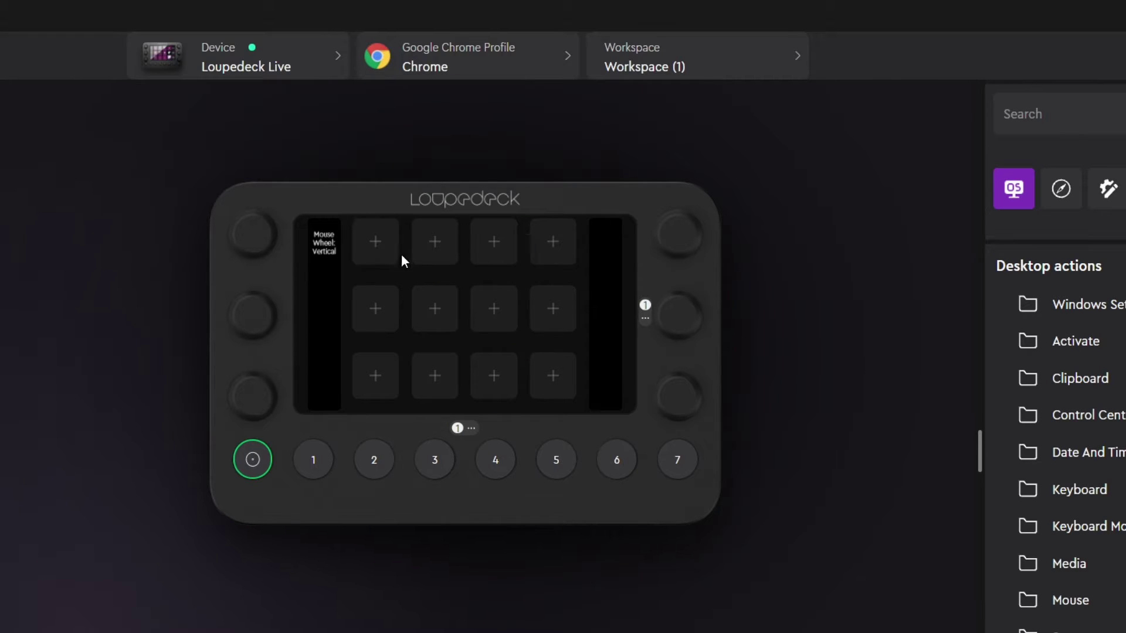
pyautogui.moveTo(245, 241)
pyautogui.click(201, 223)
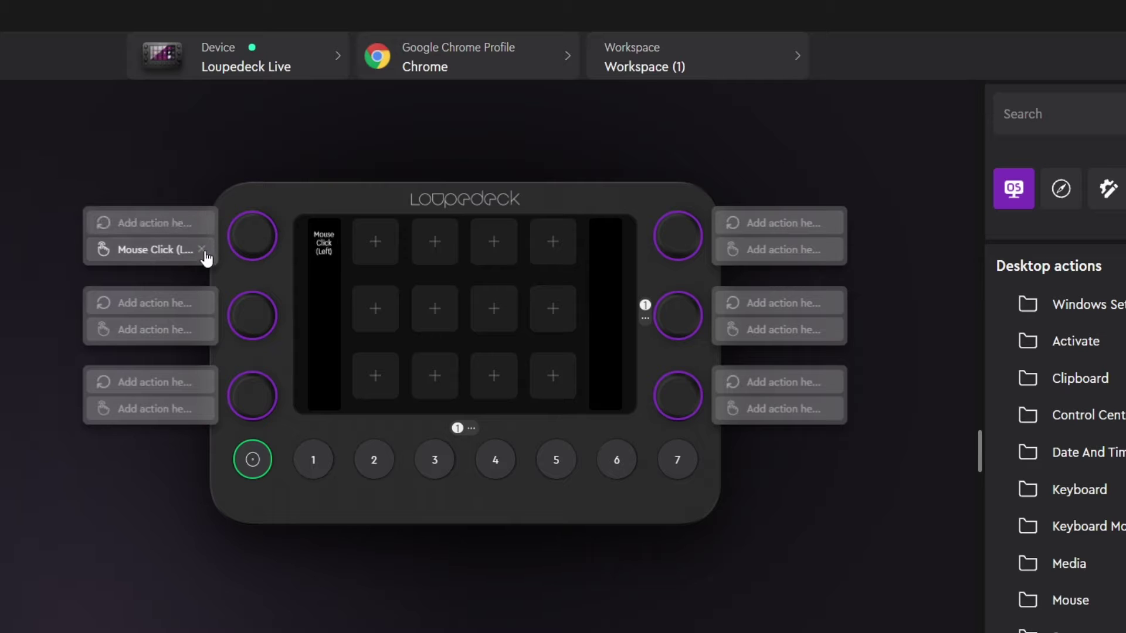
pyautogui.click(204, 250)
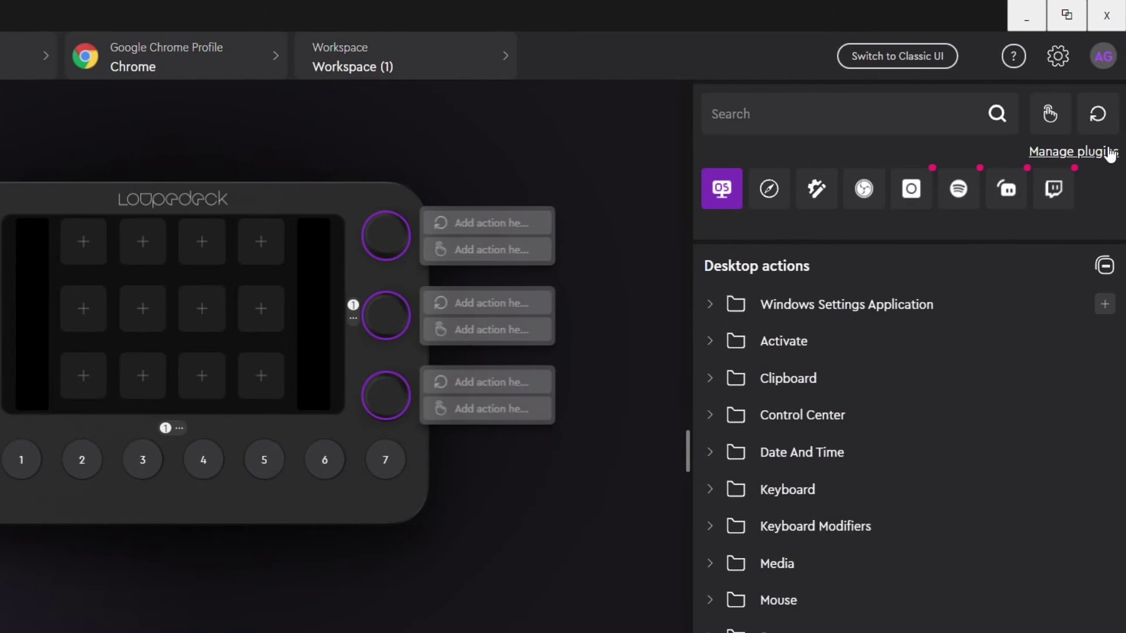
# Disable the OBS Studio, Philips Hue, Spotify Premium, Streamlabs OBS and Twitch plugins.
pyautogui.click(1108, 153)
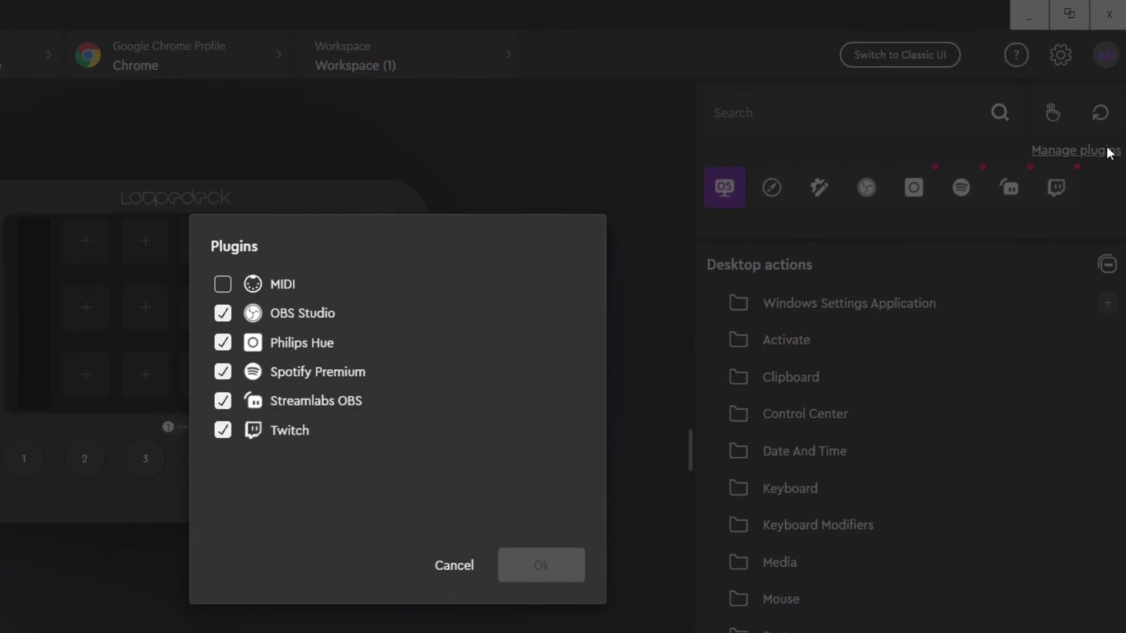
pyautogui.click(400, 229)
pyautogui.click(400, 259)
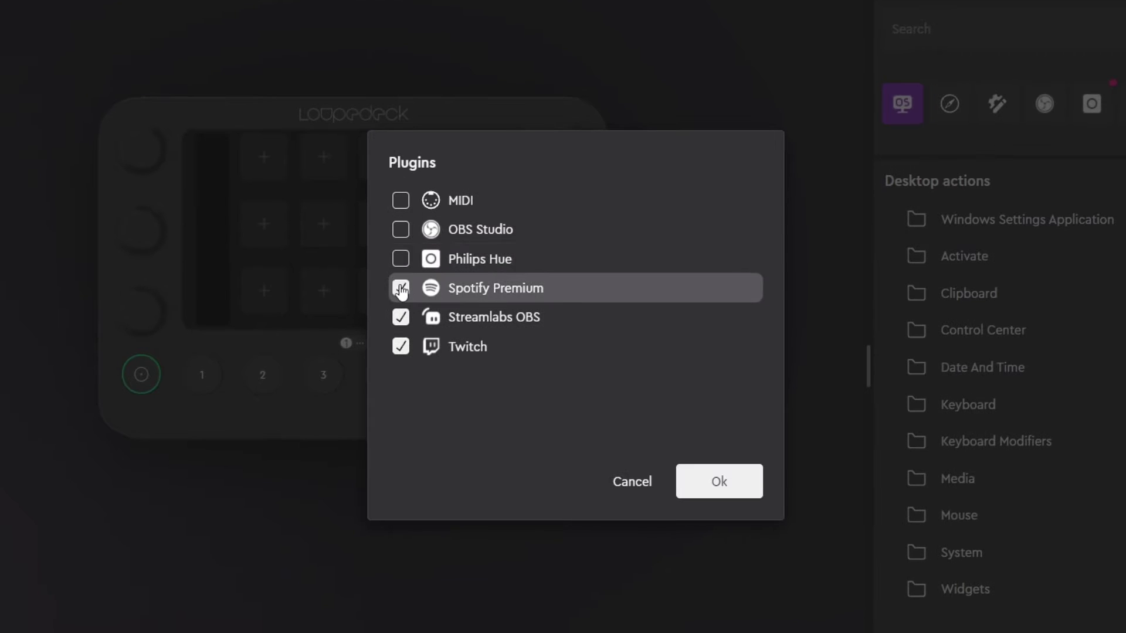
pyautogui.click(400, 288)
pyautogui.click(401, 316)
pyautogui.click(400, 346)
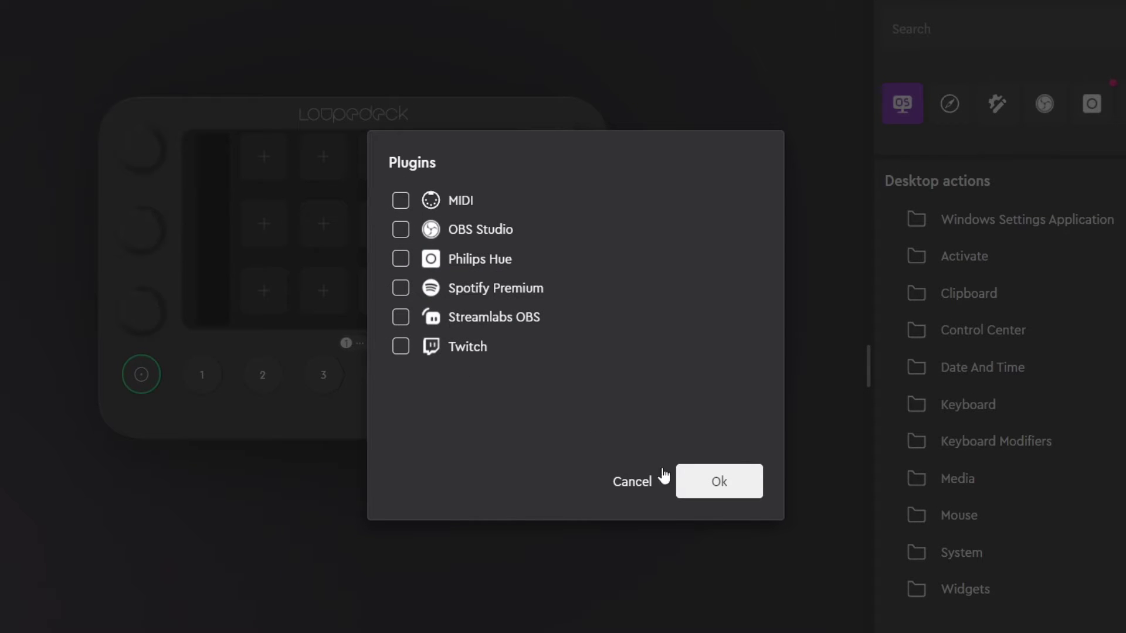
pyautogui.click(716, 480)
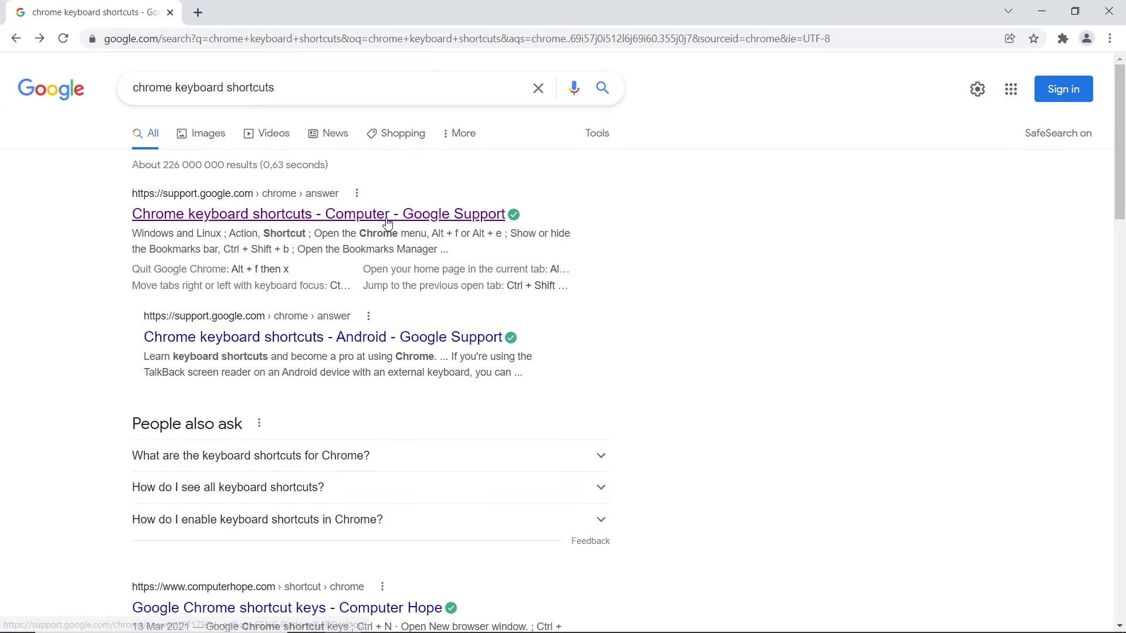
# Open 'Chrome keyboard shortcuts - Computer' and expand the Tab and window and Google Chrome feature tables.
pyautogui.click(388, 218)
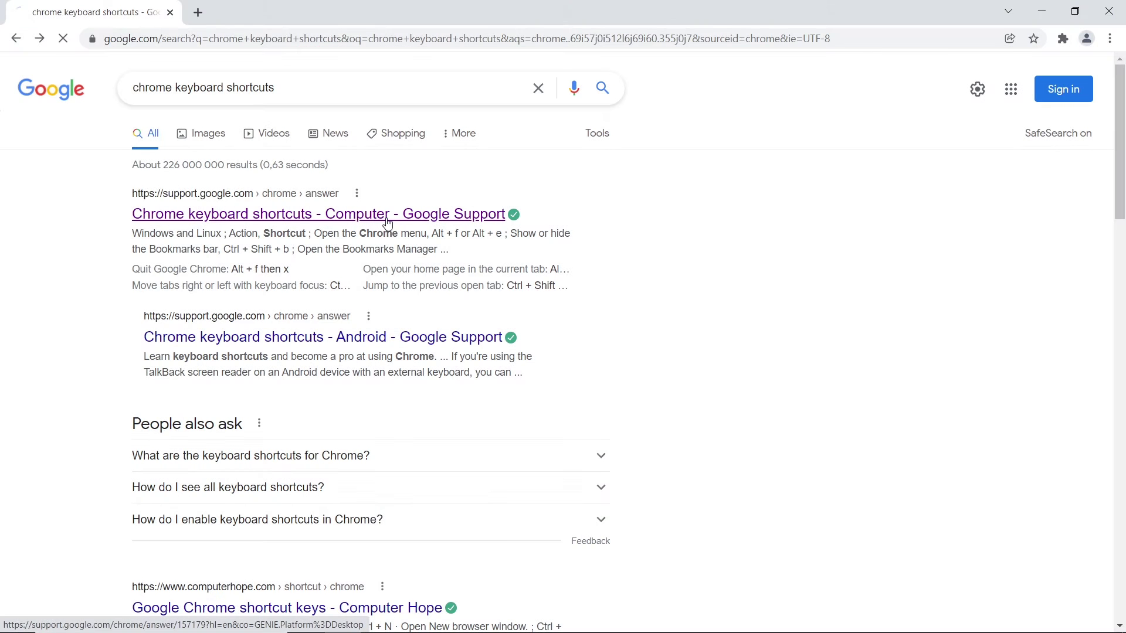
pyautogui.click(410, 387)
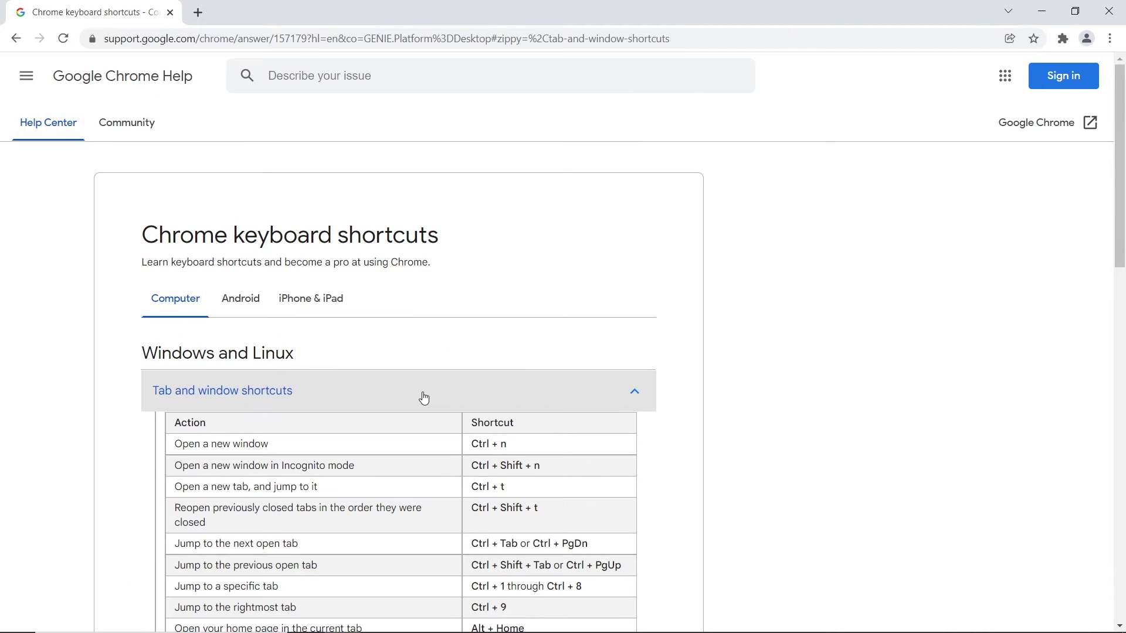
pyautogui.scroll(-8, 442, 428)
pyautogui.scroll(-1, 448, 431)
pyautogui.click(452, 317)
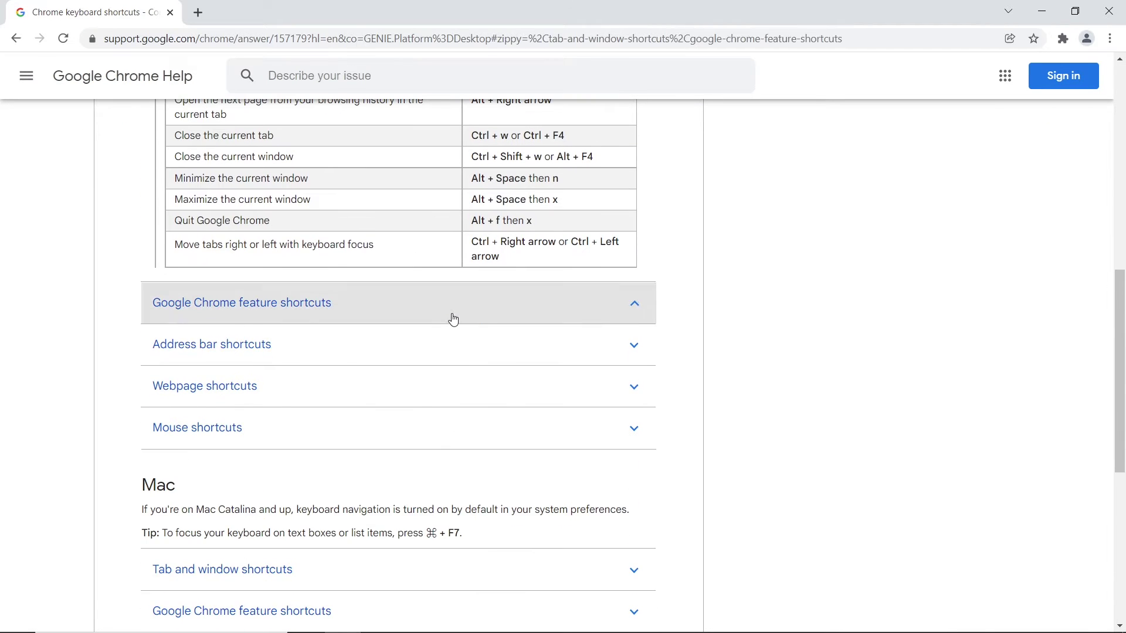
pyautogui.scroll(-3, 454, 340)
pyautogui.scroll(-2, 457, 348)
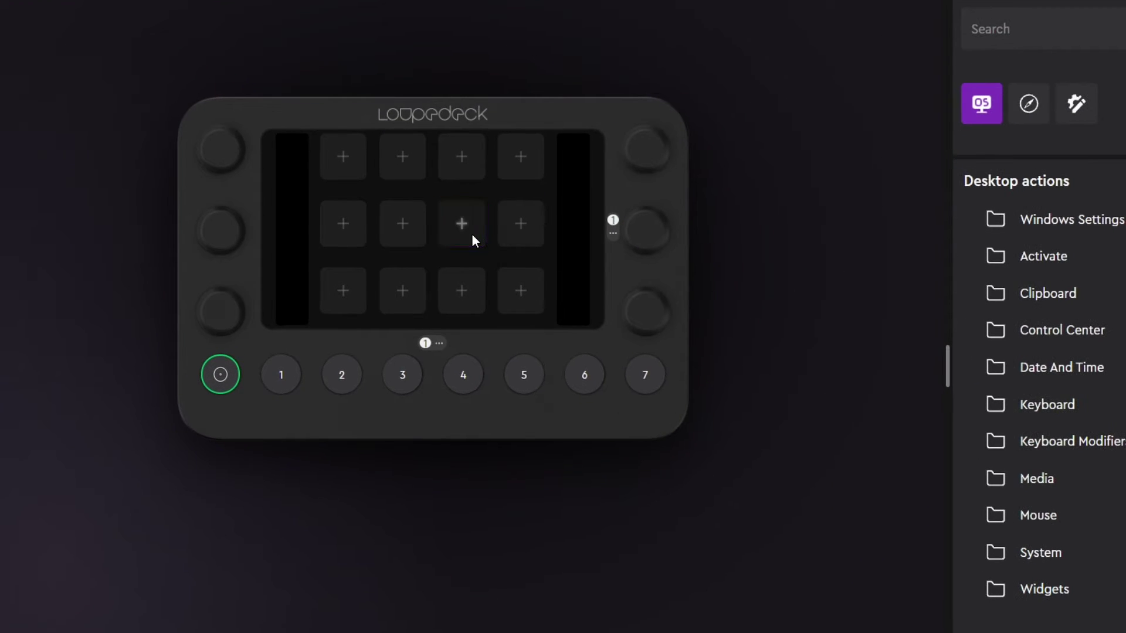
# Put a new Shortcut action named 'Search', bound to Ctrl+F, on an empty key.
pyautogui.click(471, 233)
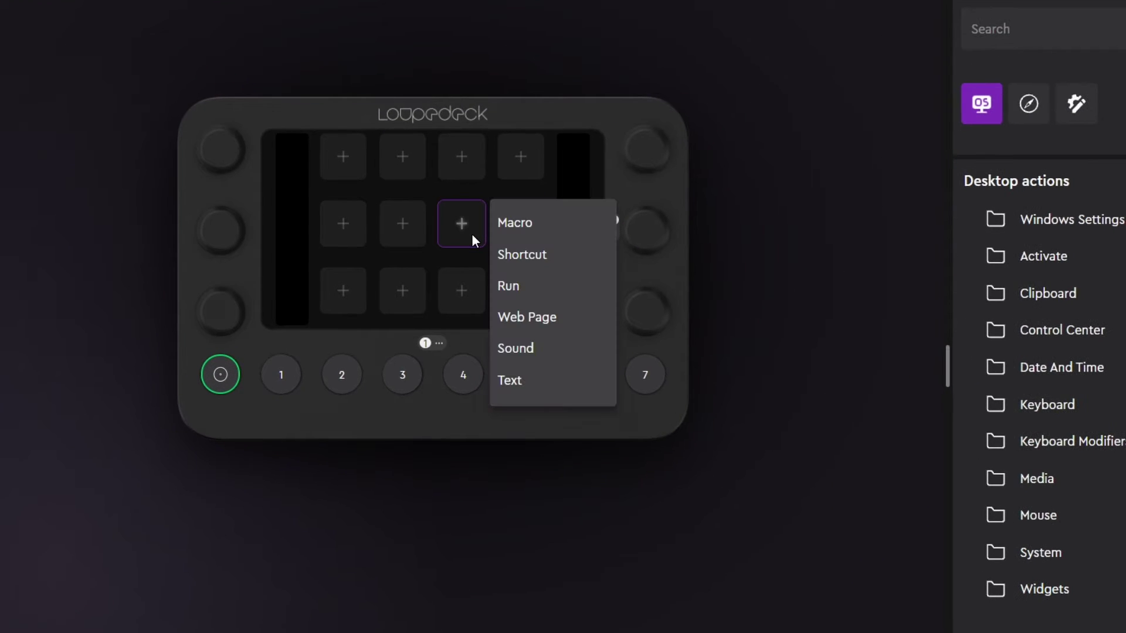
pyautogui.click(519, 256)
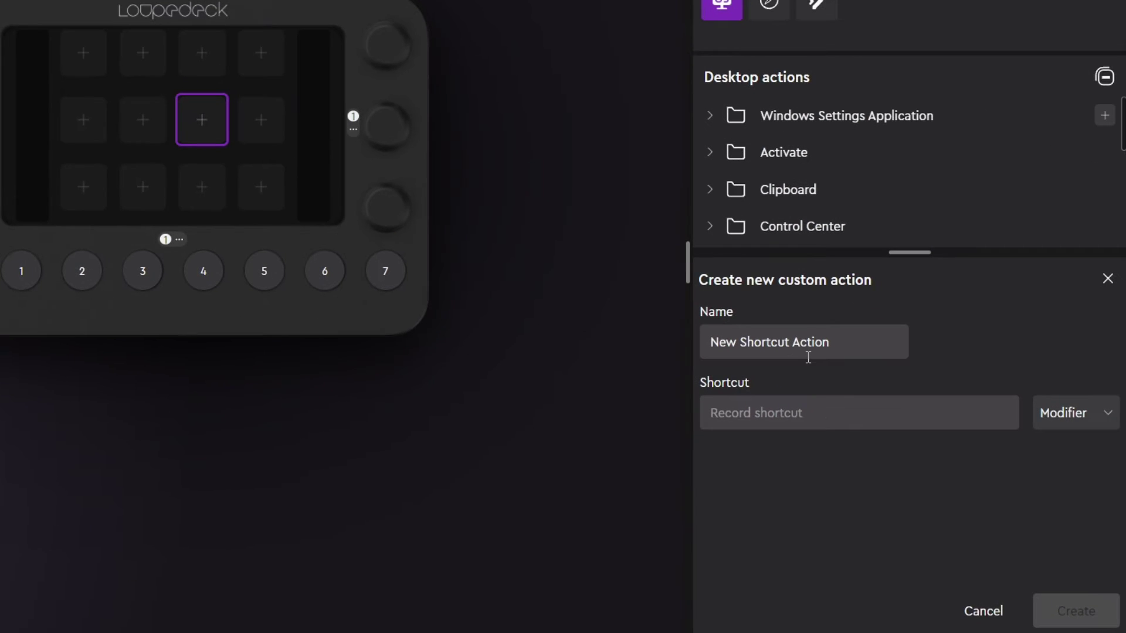
pyautogui.tripleClick(883, 373)
pyautogui.write('Search')
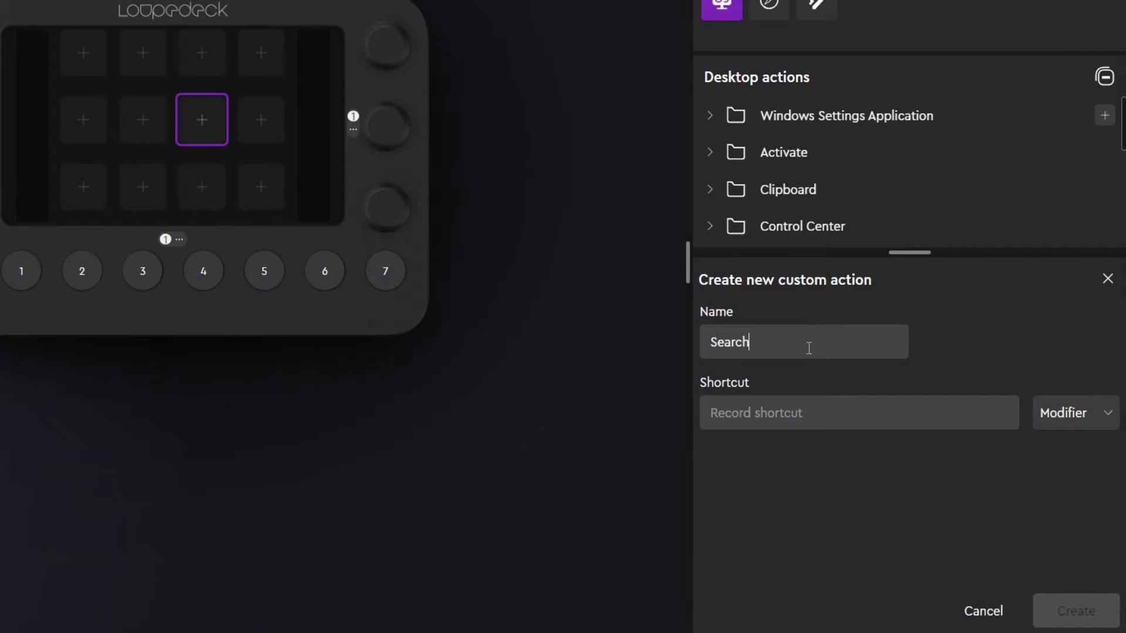
pyautogui.click(795, 406)
pyautogui.hotkey('ctrl', 'f')
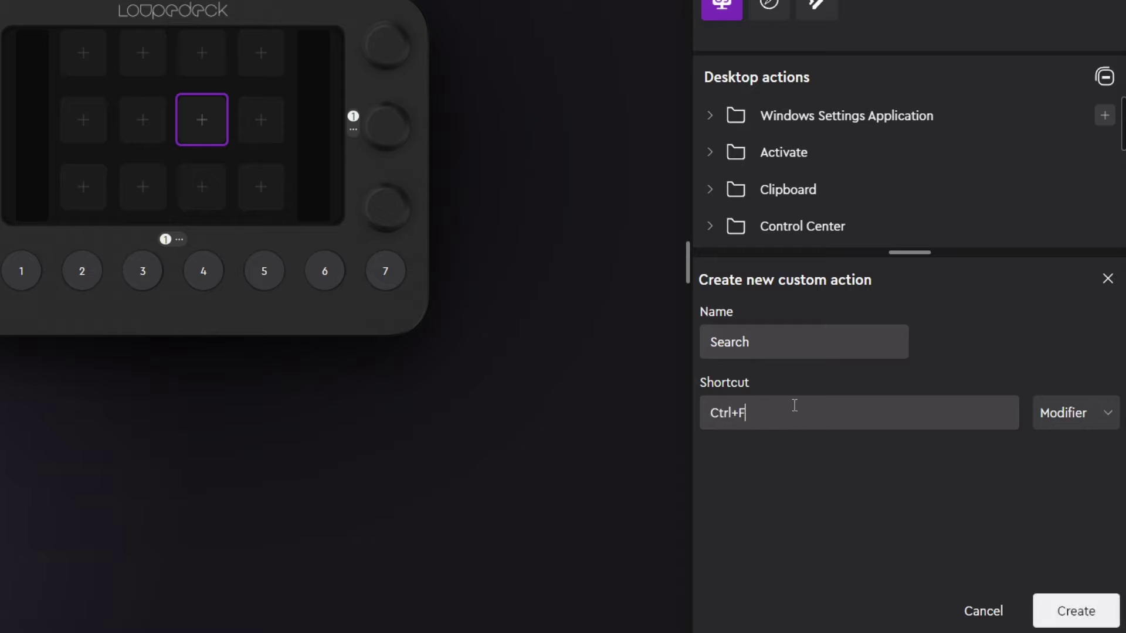
pyautogui.click(1068, 611)
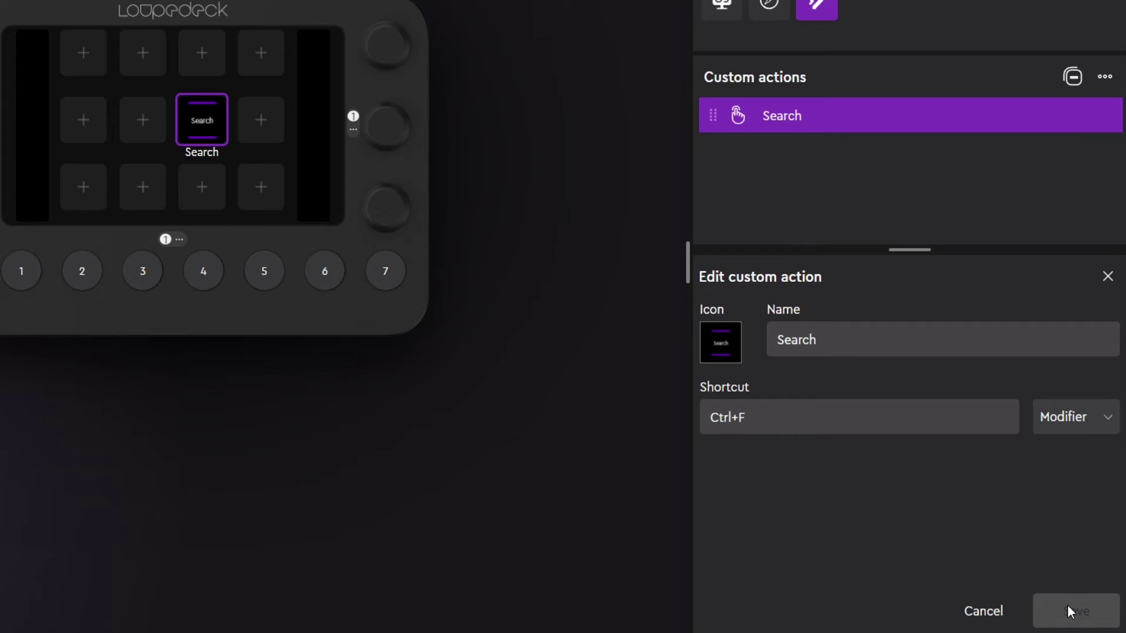
# Give Search the Loupedeck Icon Pack document-and-magnifier icon, enlarged, and save it.
pyautogui.click(725, 352)
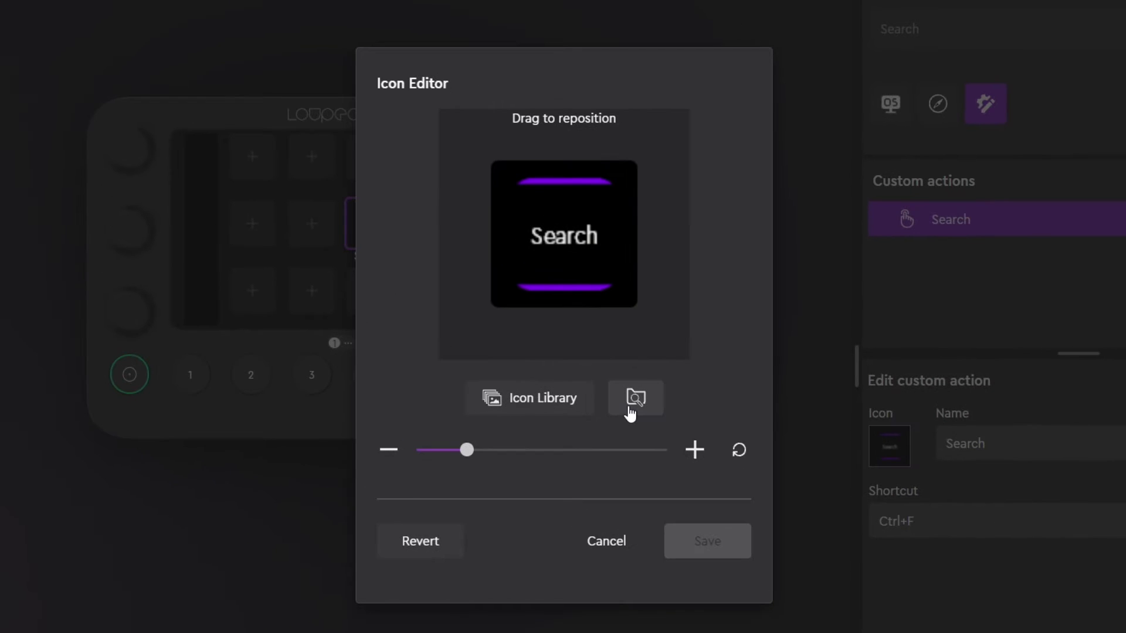
pyautogui.click(524, 404)
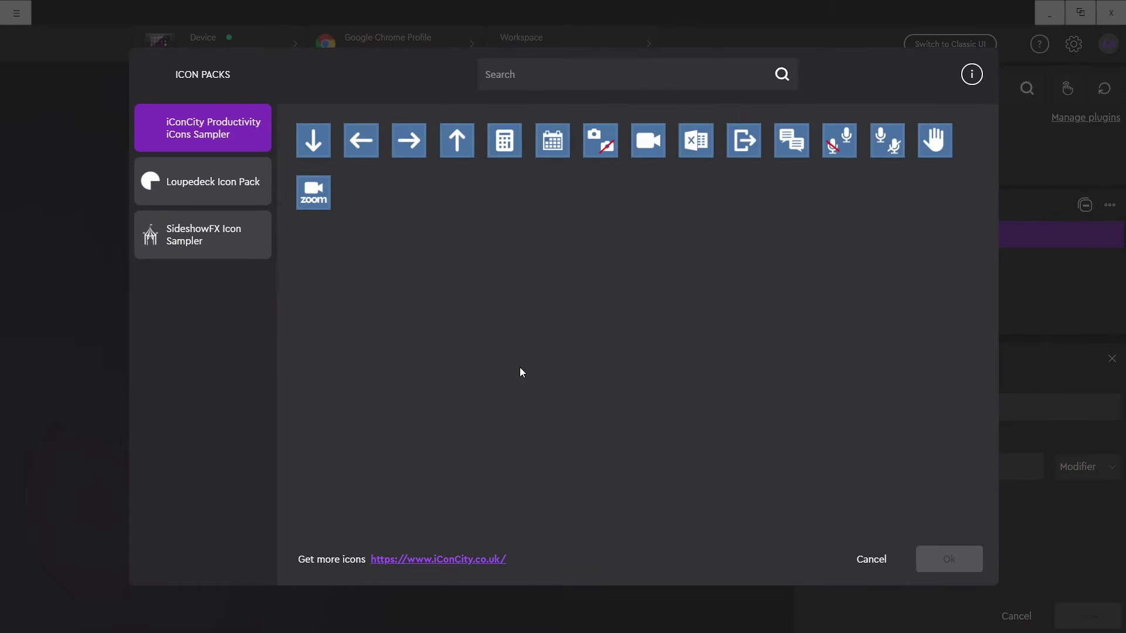
pyautogui.click(226, 185)
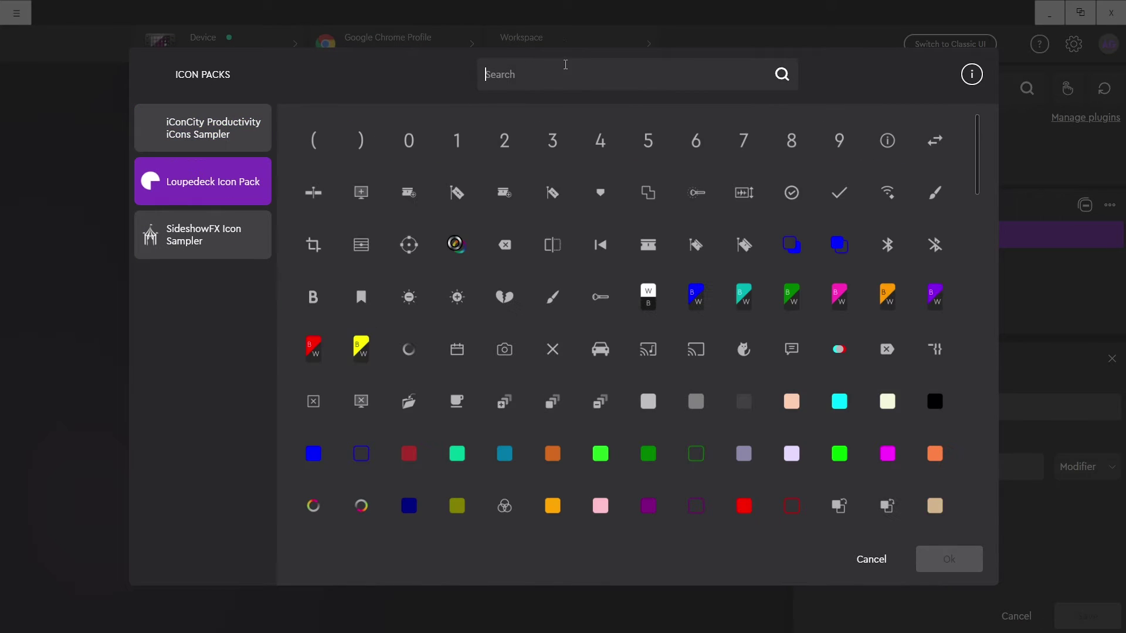
pyautogui.write('search')
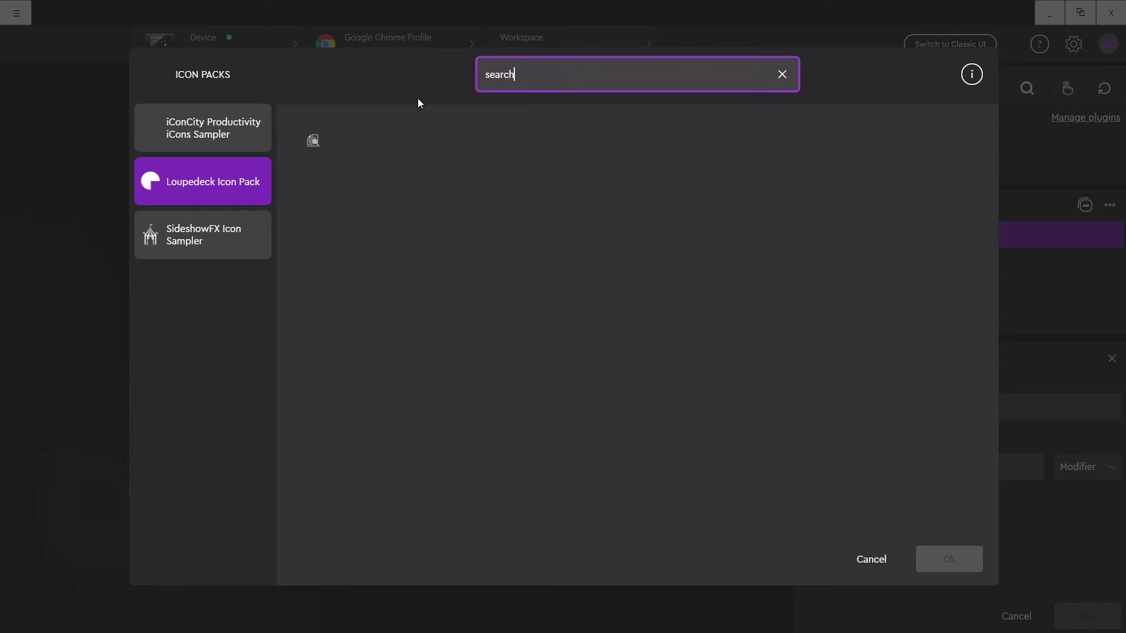
pyautogui.click(297, 146)
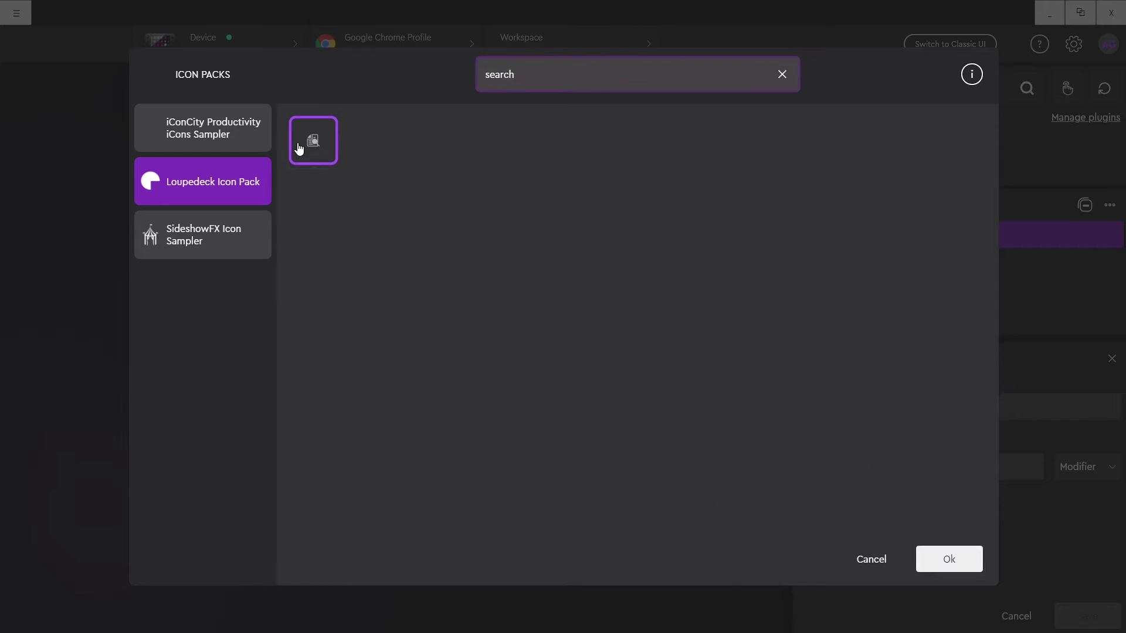
pyautogui.click(939, 572)
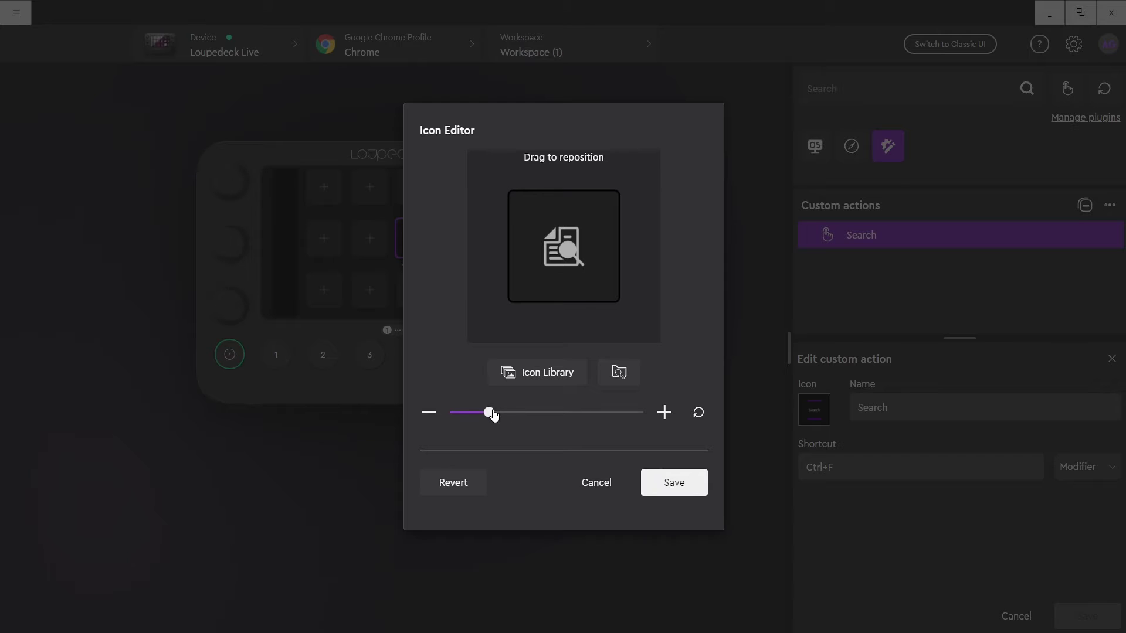
pyautogui.moveTo(492, 414); pyautogui.dragTo(512, 416)
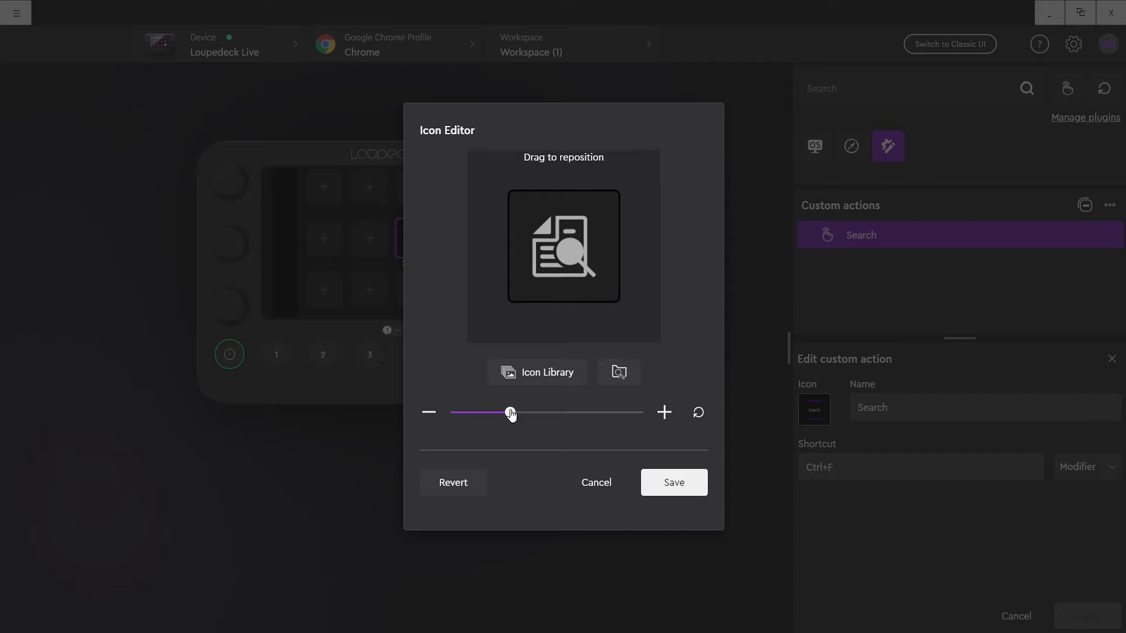
pyautogui.click(660, 484)
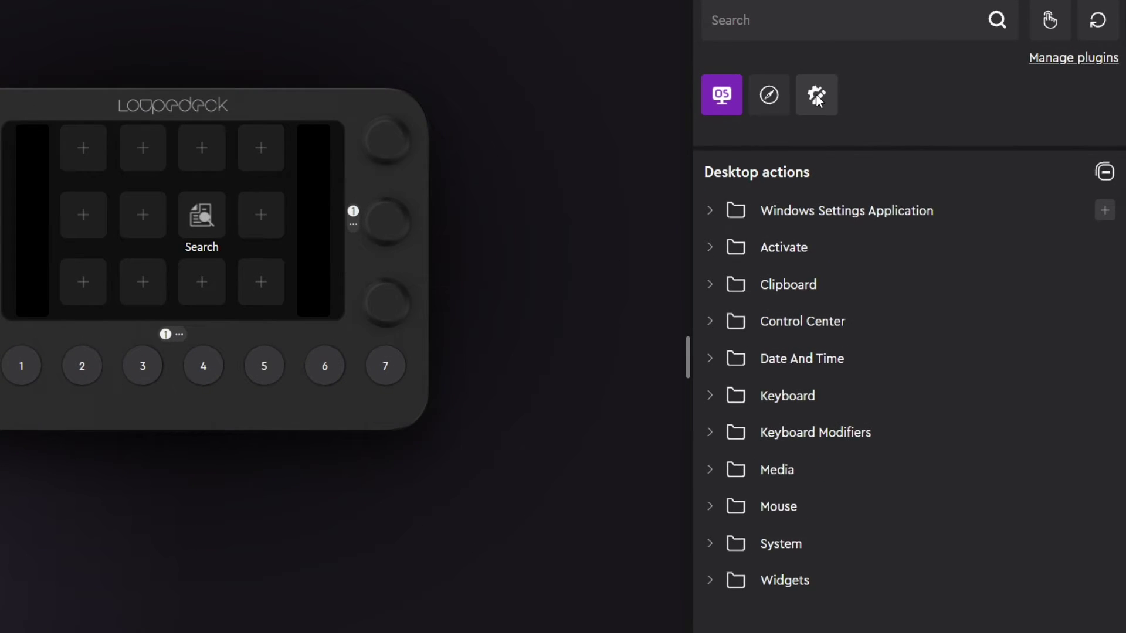
pyautogui.click(887, 146)
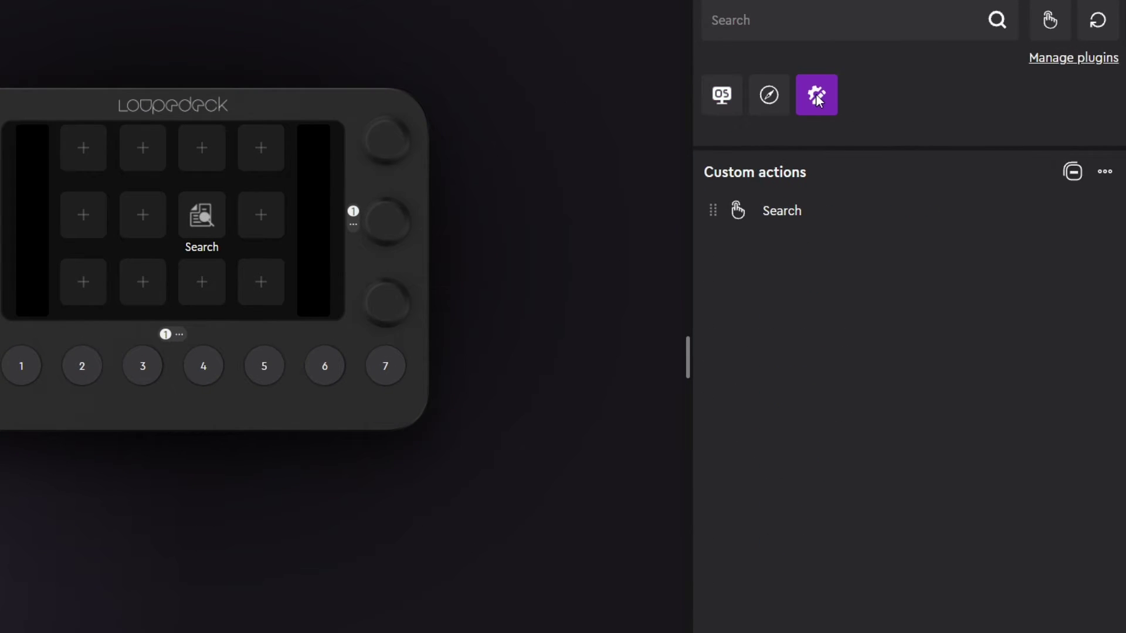
pyautogui.click(1107, 175)
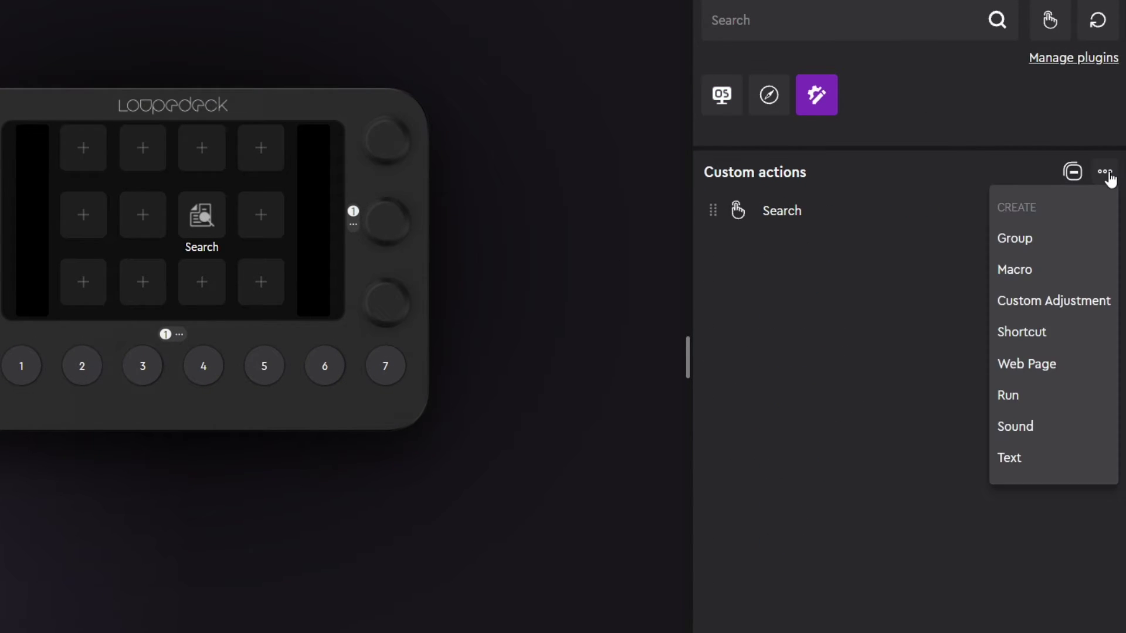
pyautogui.click(1057, 372)
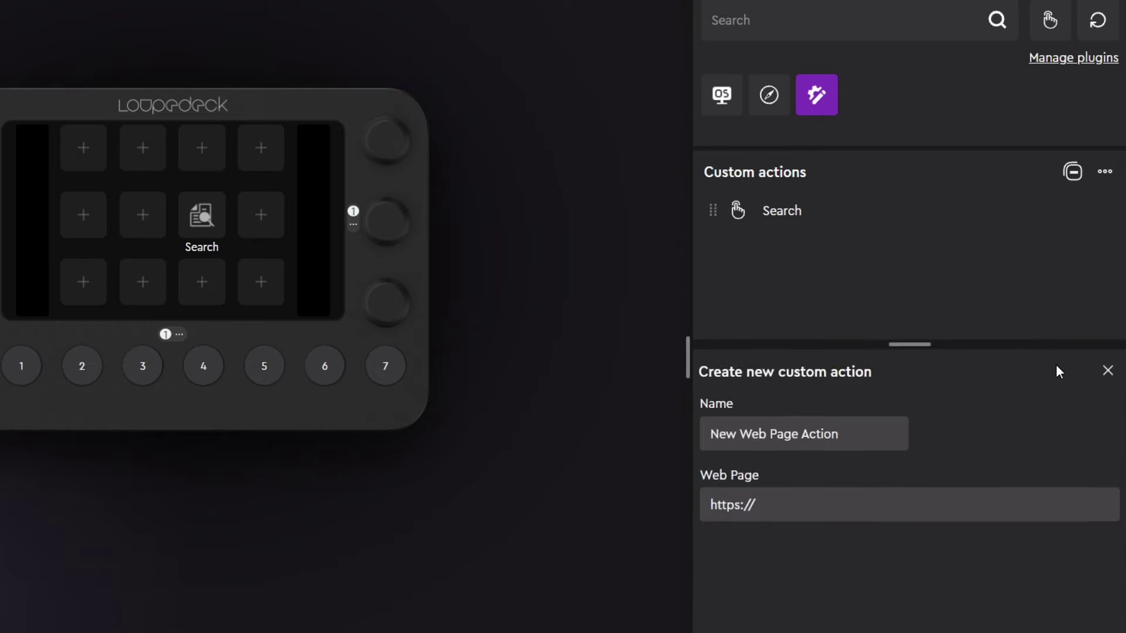
pyautogui.tripleClick(807, 342)
pyautogui.write('YouTube')
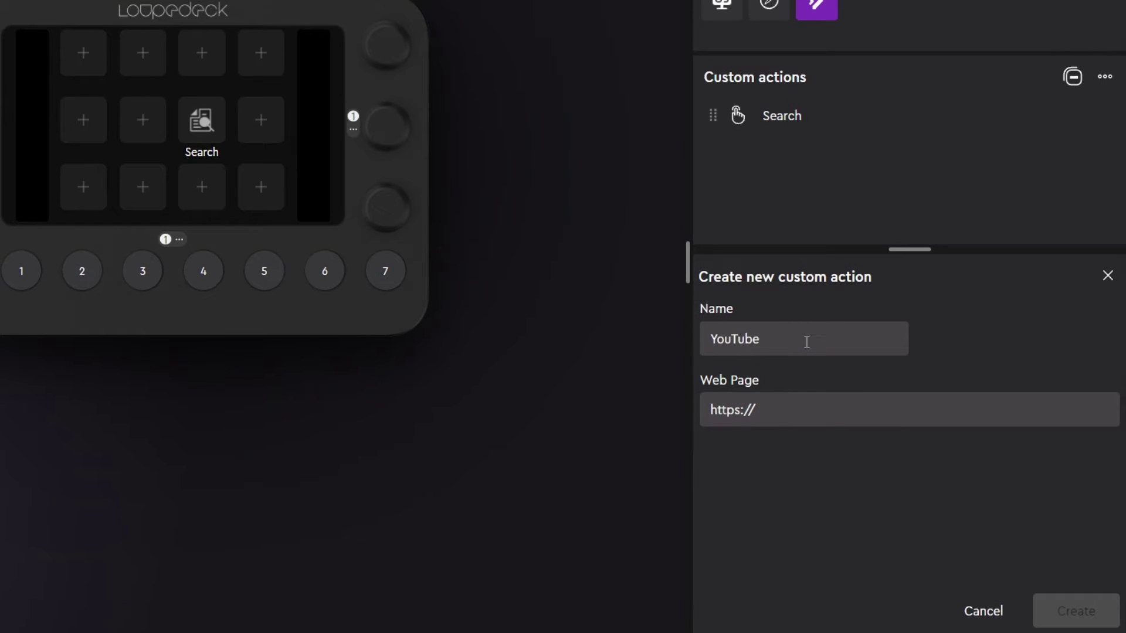
pyautogui.click(795, 401)
pyautogui.click(795, 401)
pyautogui.write('youtube.com')
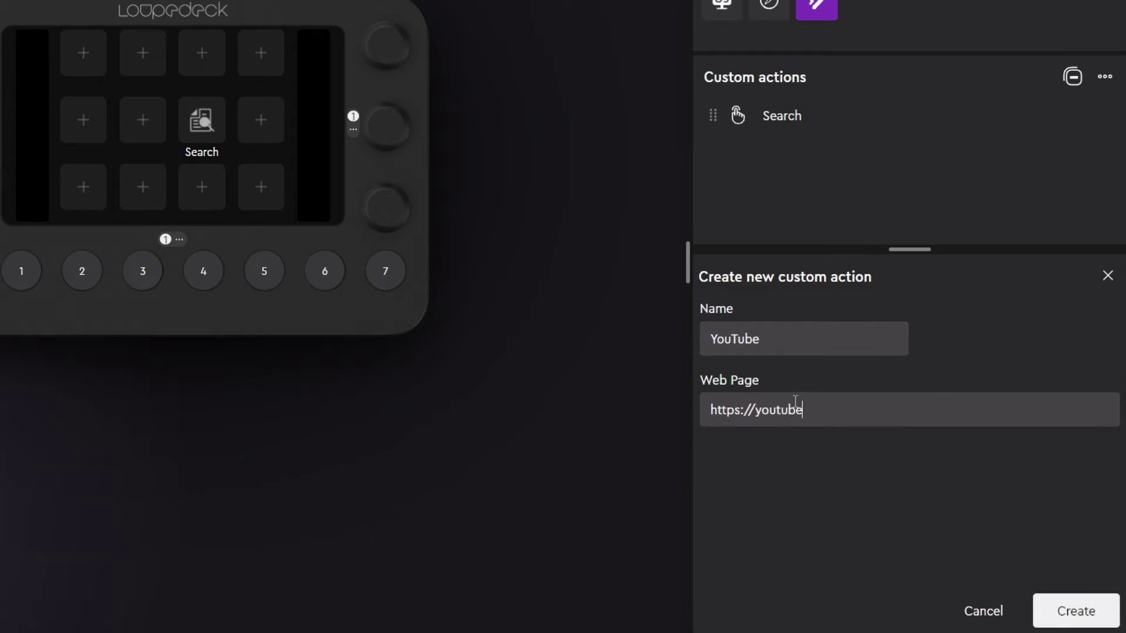
pyautogui.click(1075, 611)
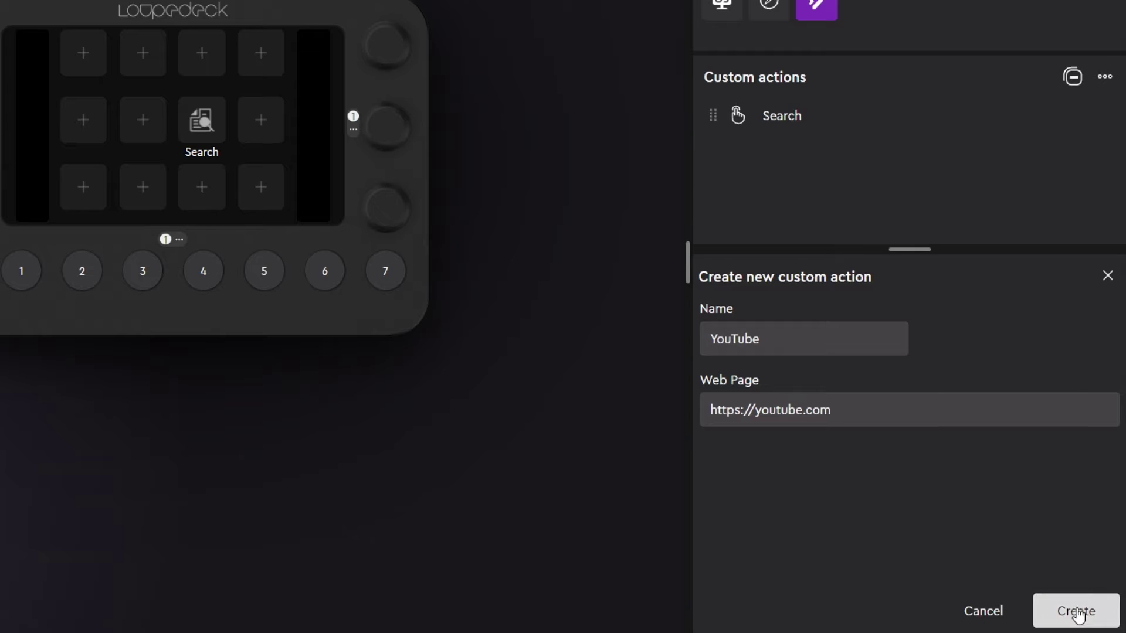
# Set the YouTube action's icon from the image YouTube Icon.png and save it.
pyautogui.click(712, 359)
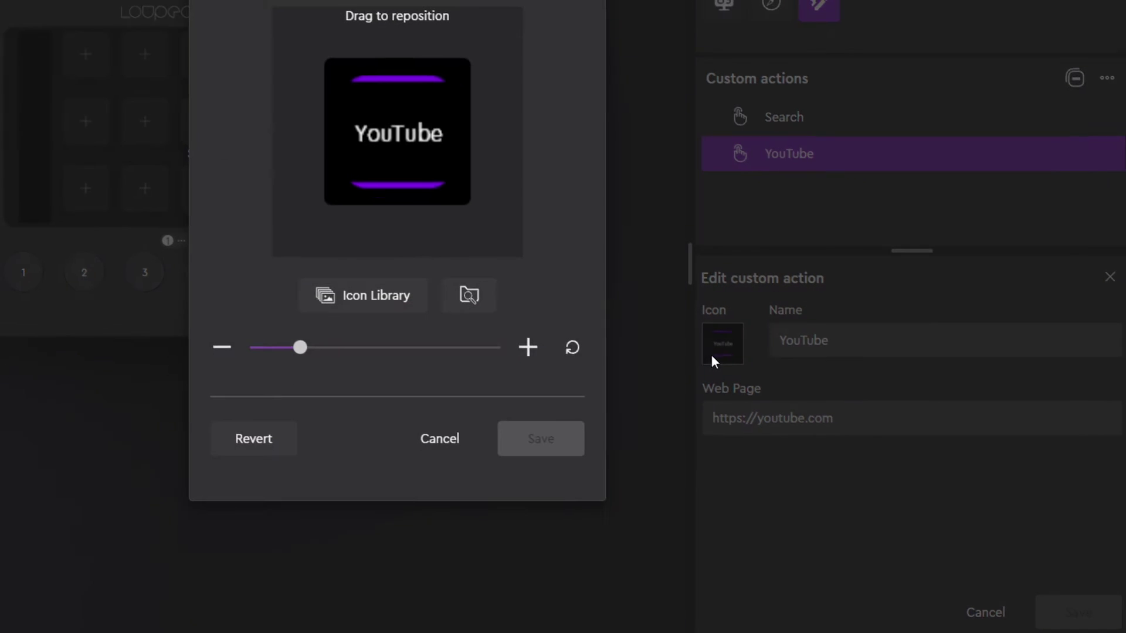
pyautogui.click(467, 294)
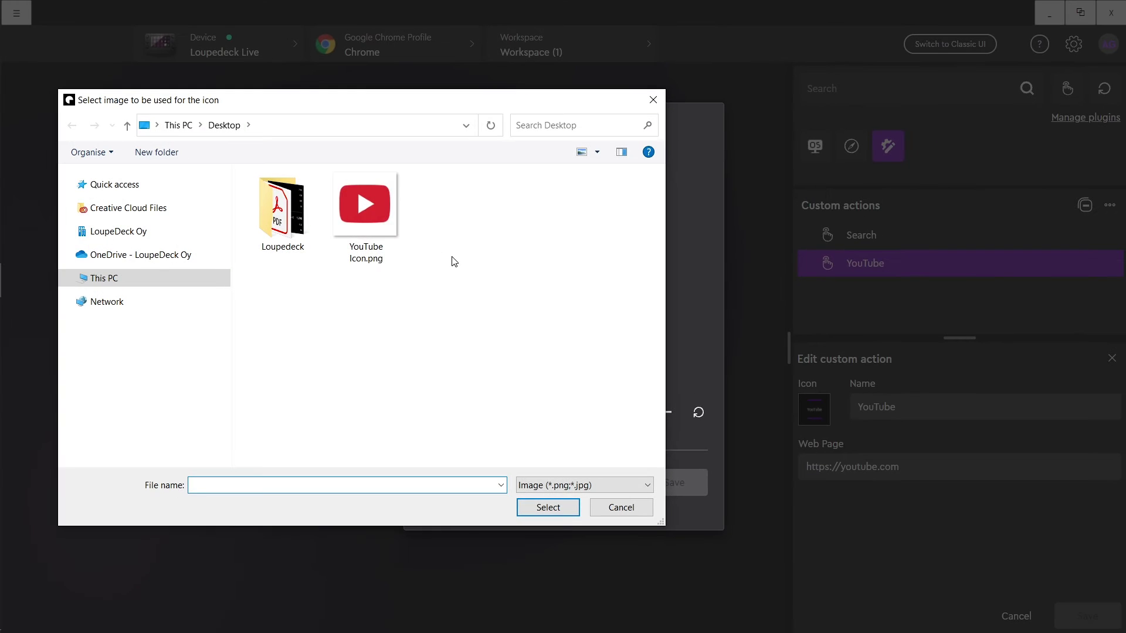
pyautogui.click(389, 227)
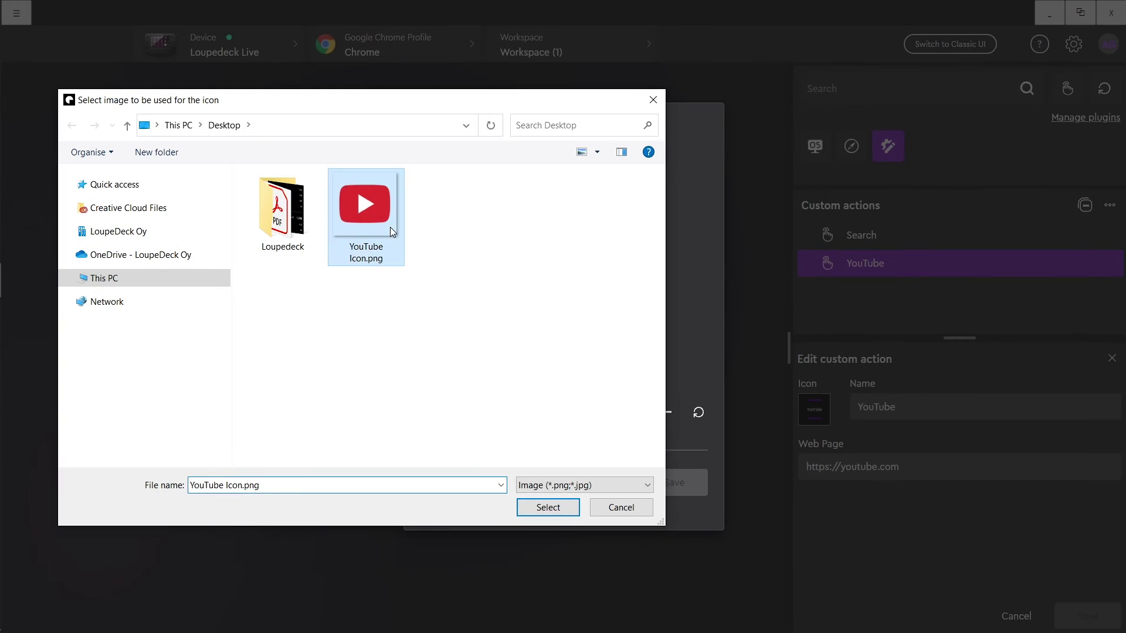
pyautogui.click(548, 507)
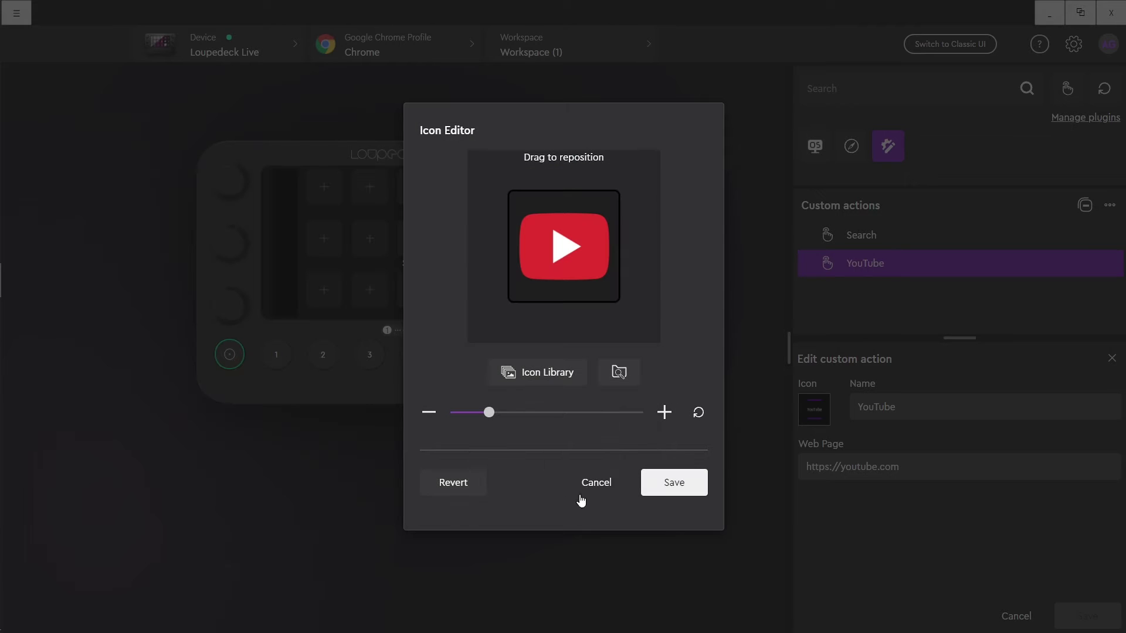
pyautogui.click(669, 483)
pyautogui.click(666, 487)
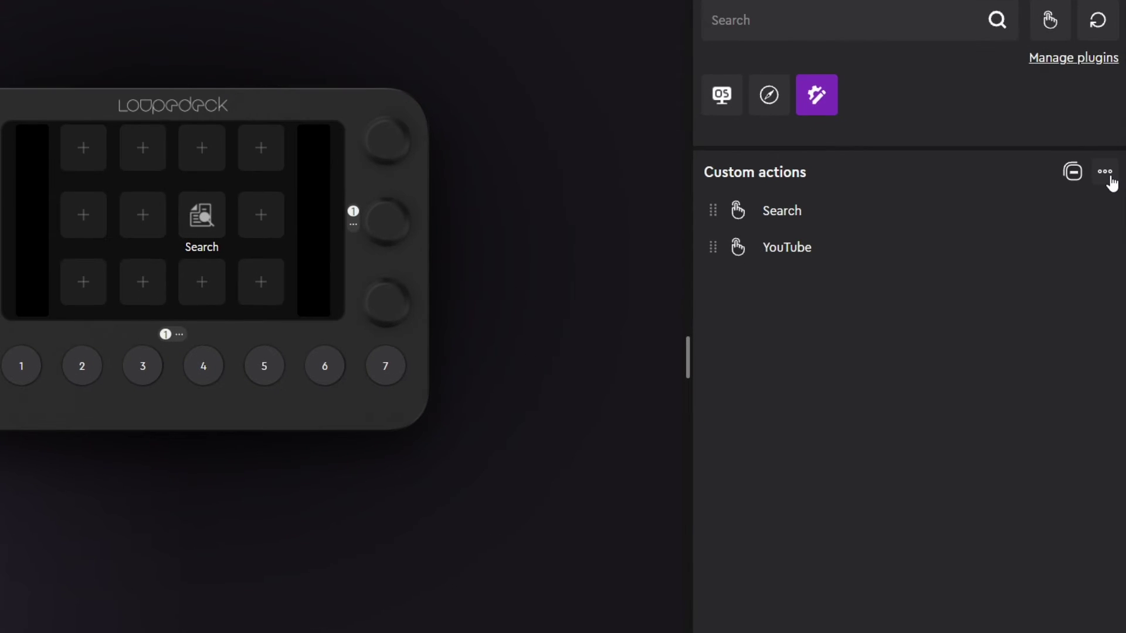
# Create a Custom Adjustment named 'Zoom' sending Ctrl+Numpad- and Ctrl+Numpad+ for its two turn directions.
pyautogui.click(1109, 205)
pyautogui.click(1054, 302)
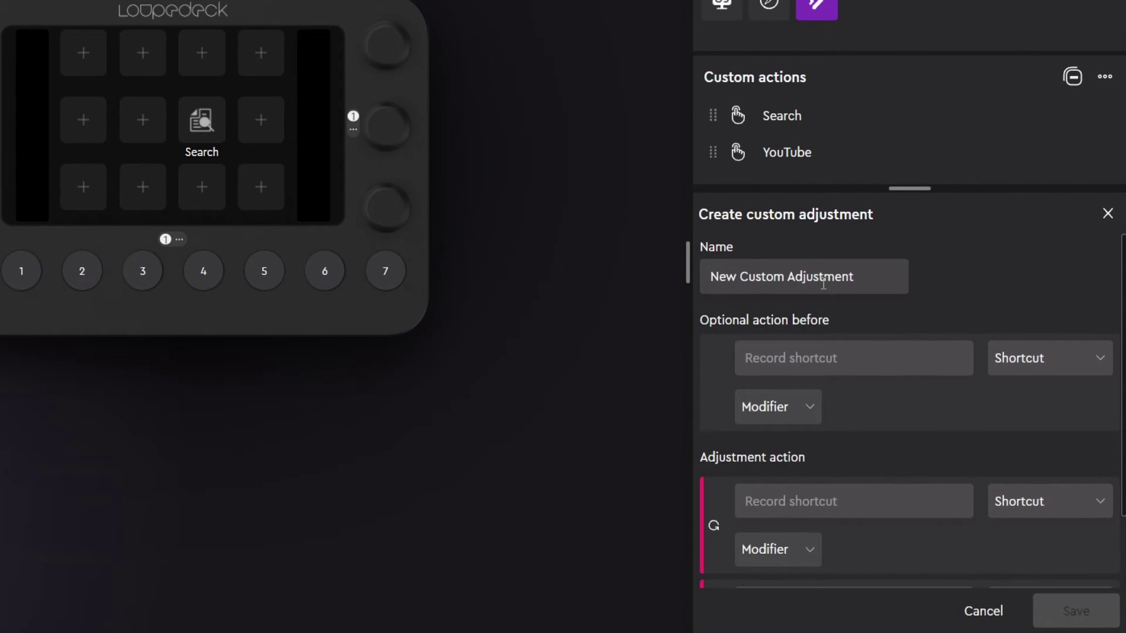
pyautogui.tripleClick(824, 373)
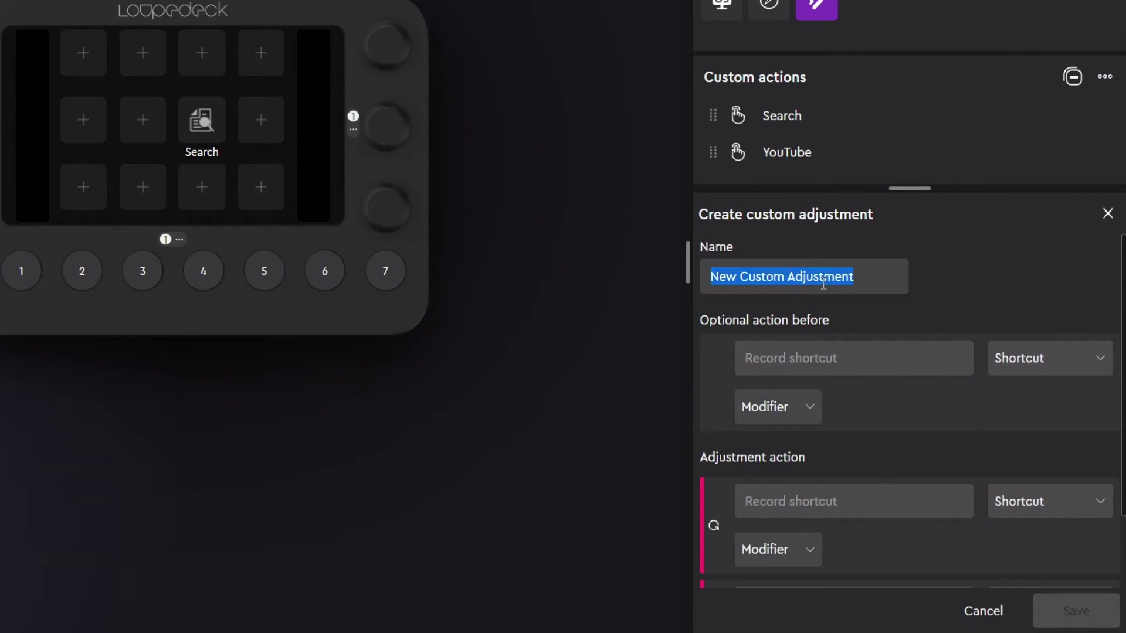
pyautogui.write('Zoom')
pyautogui.scroll(-2, 871, 379)
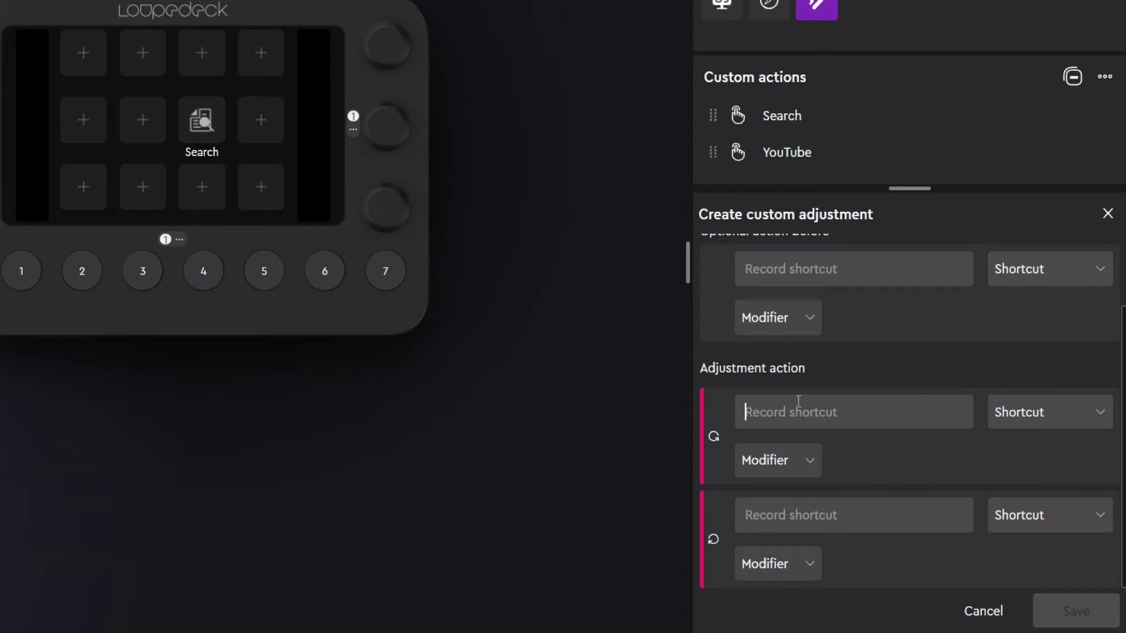
pyautogui.press('ctrl+KP_Subtract')
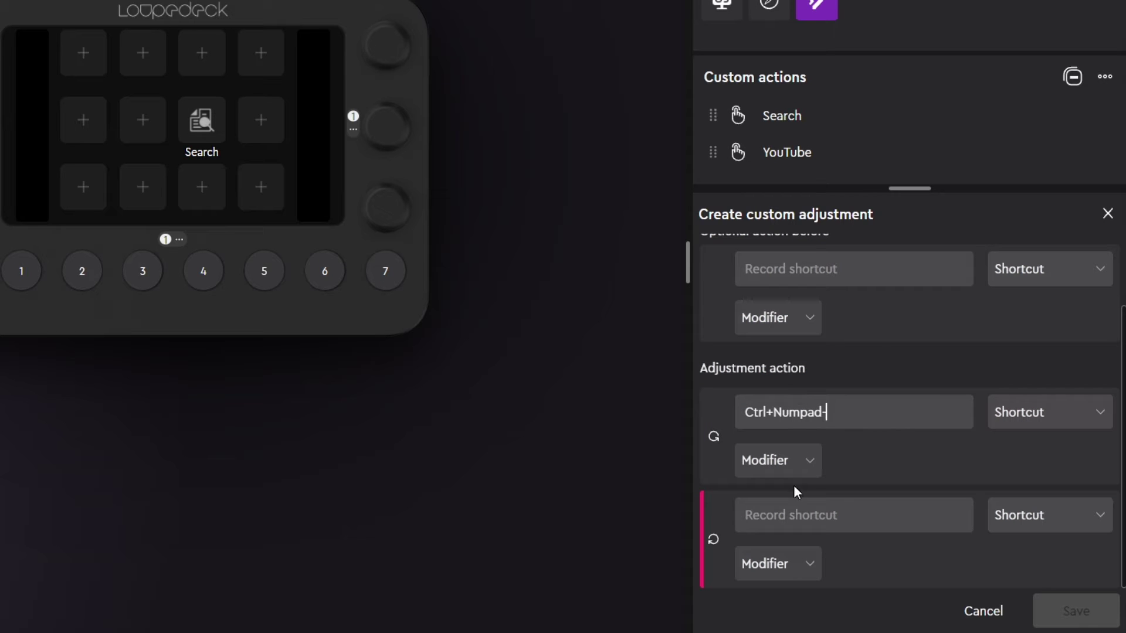
pyautogui.press('ctrl+KP_Add')
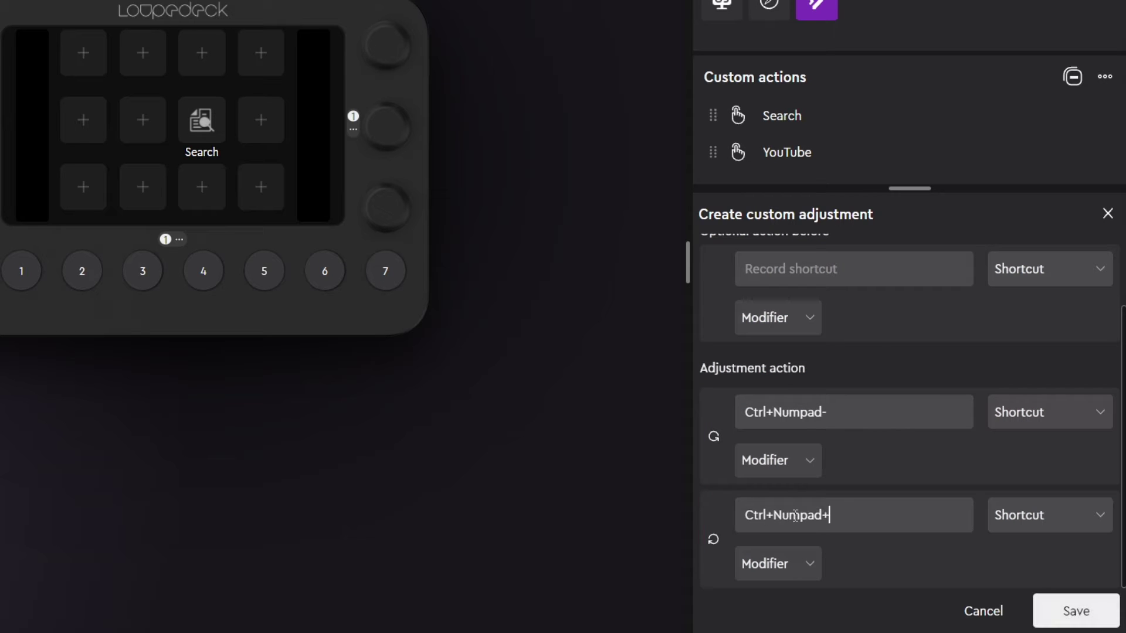
pyautogui.click(1062, 610)
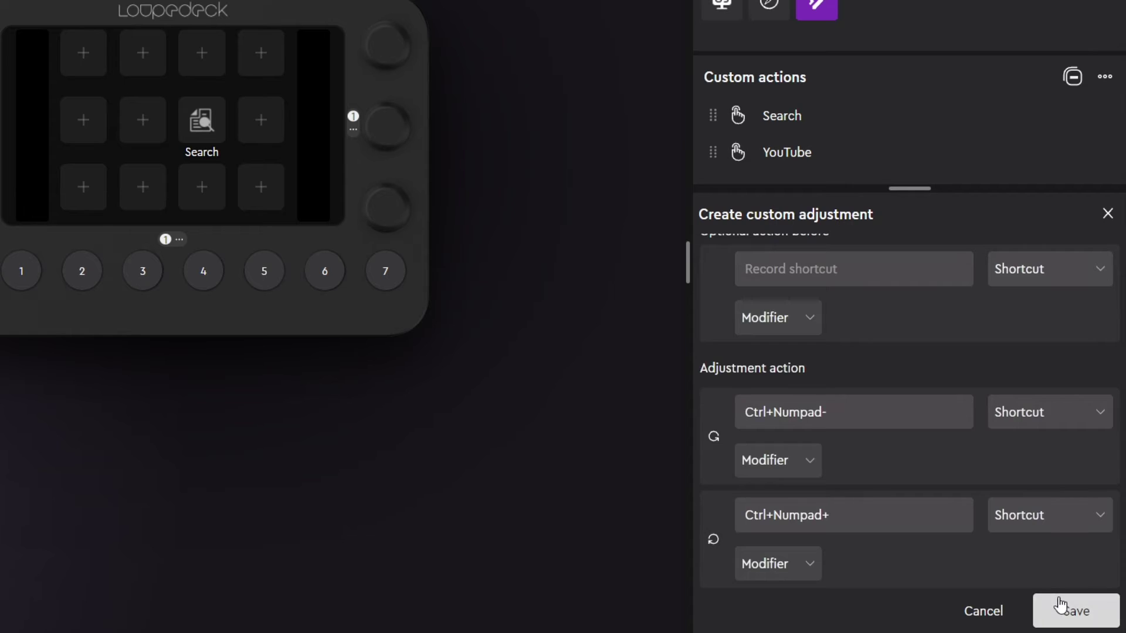
# Give Zoom the magnifier-with-plus icon, found by searching 'glass' in the Loupedeck Icon Pack.
pyautogui.click(720, 283)
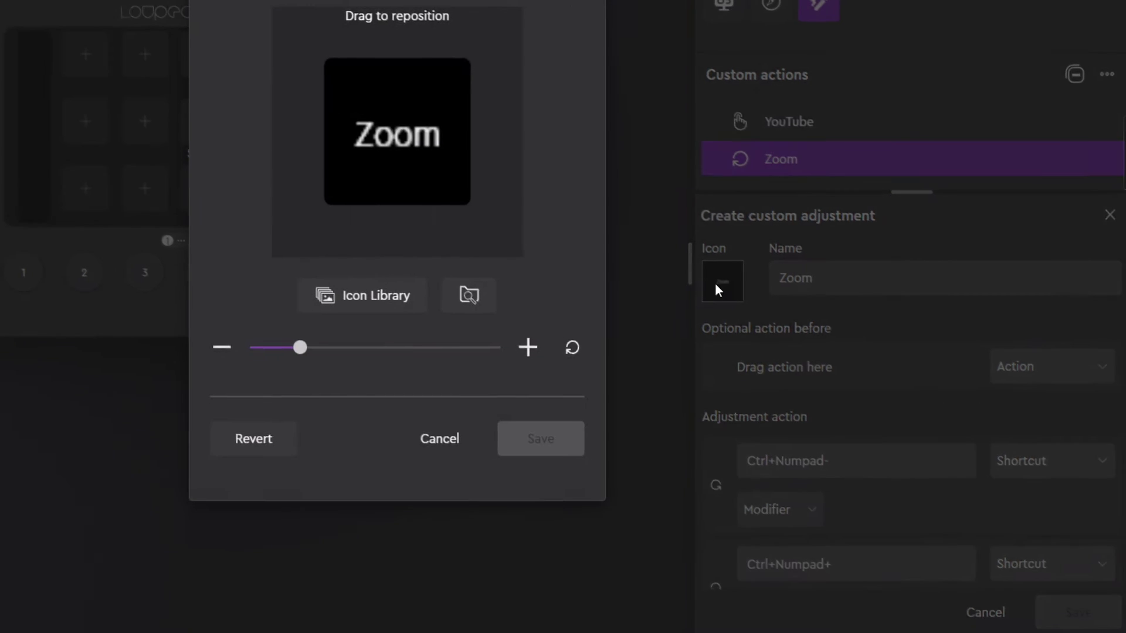
pyautogui.click(371, 294)
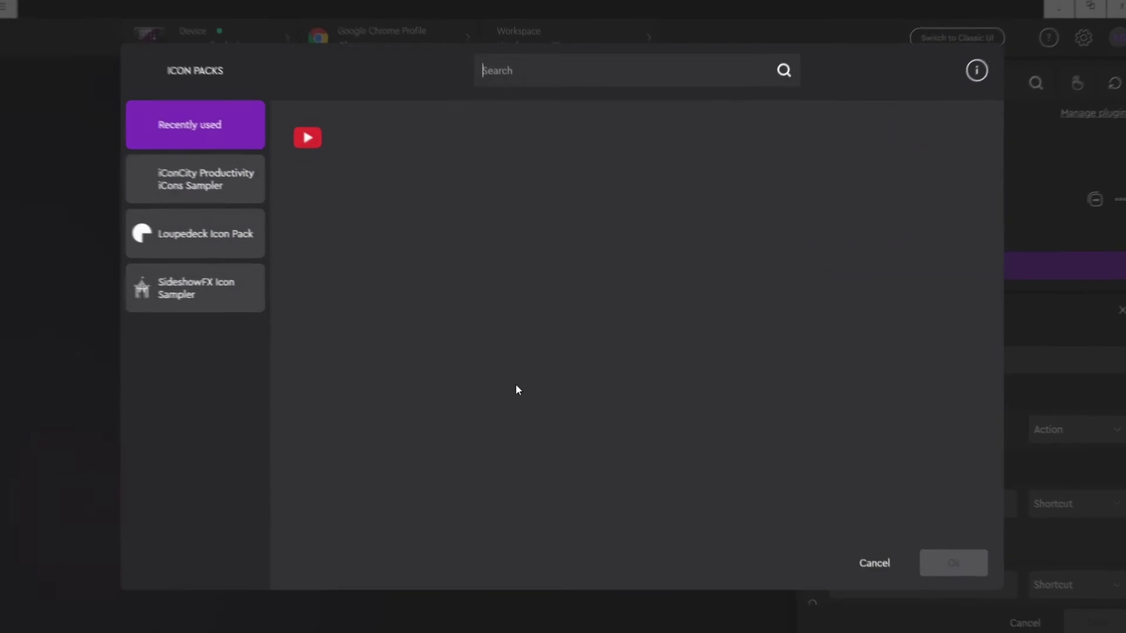
pyautogui.click(216, 240)
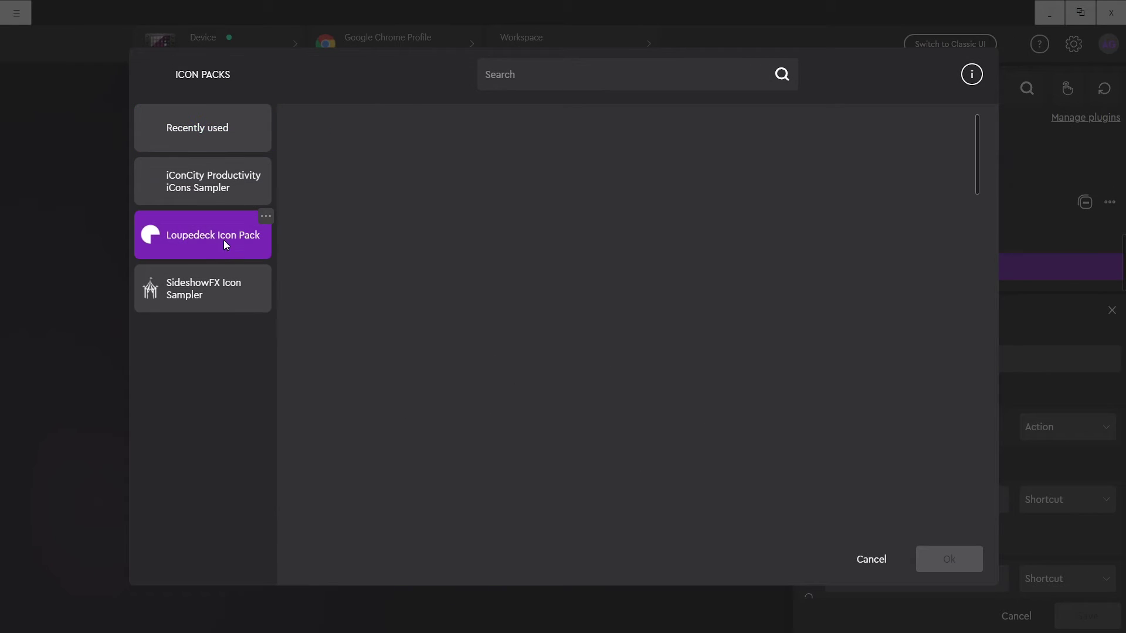
pyautogui.click(519, 72)
pyautogui.write('glass')
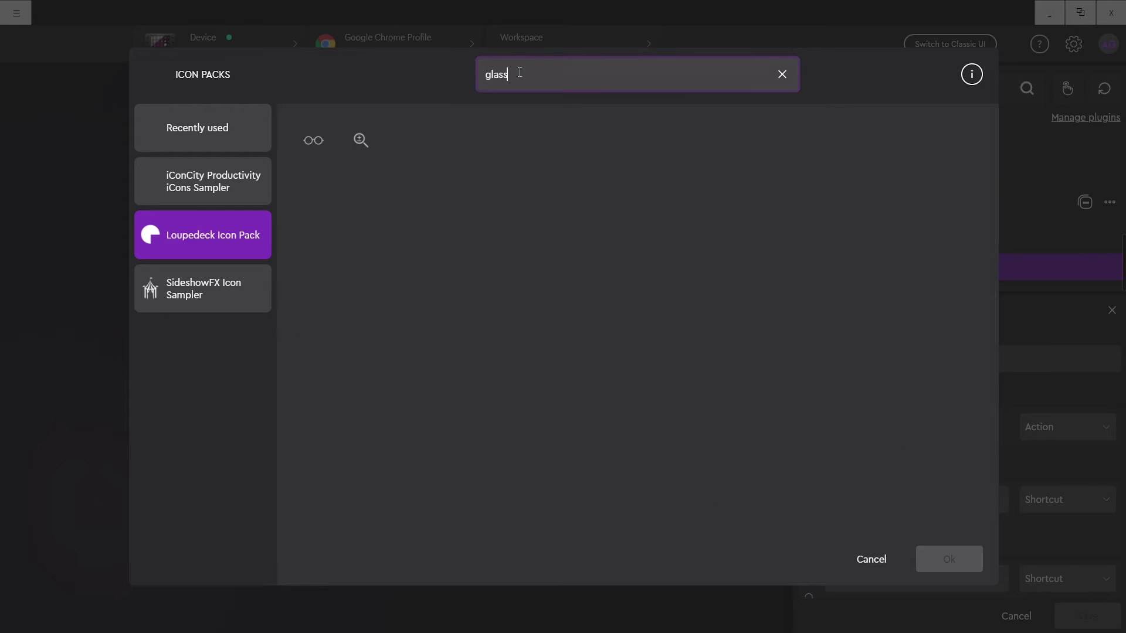
pyautogui.click(372, 141)
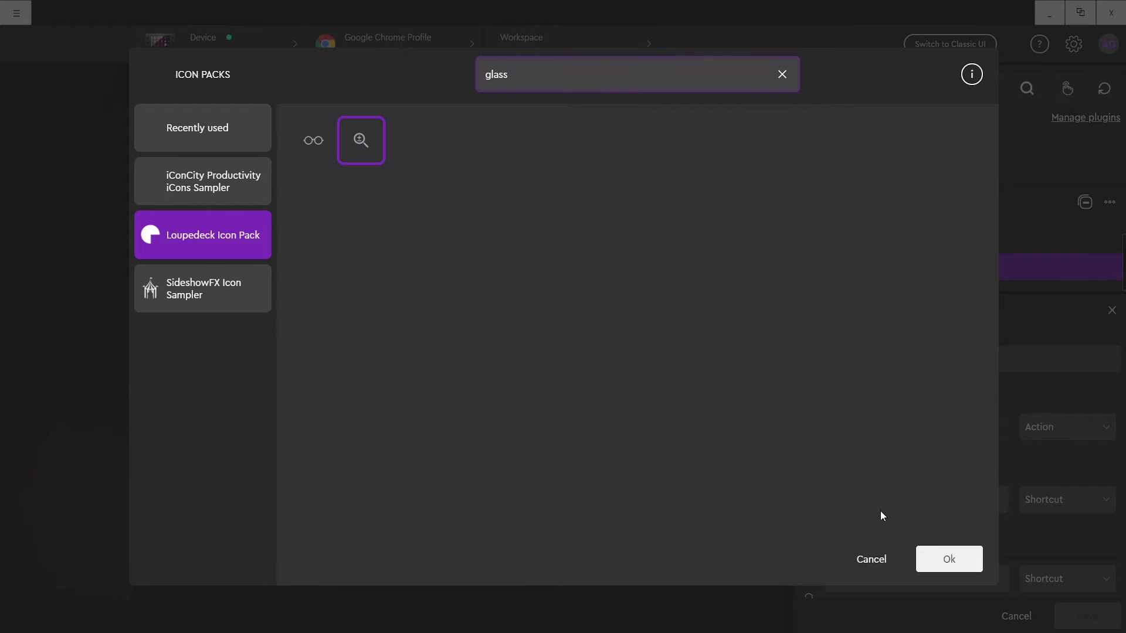
pyautogui.click(932, 555)
pyautogui.click(674, 485)
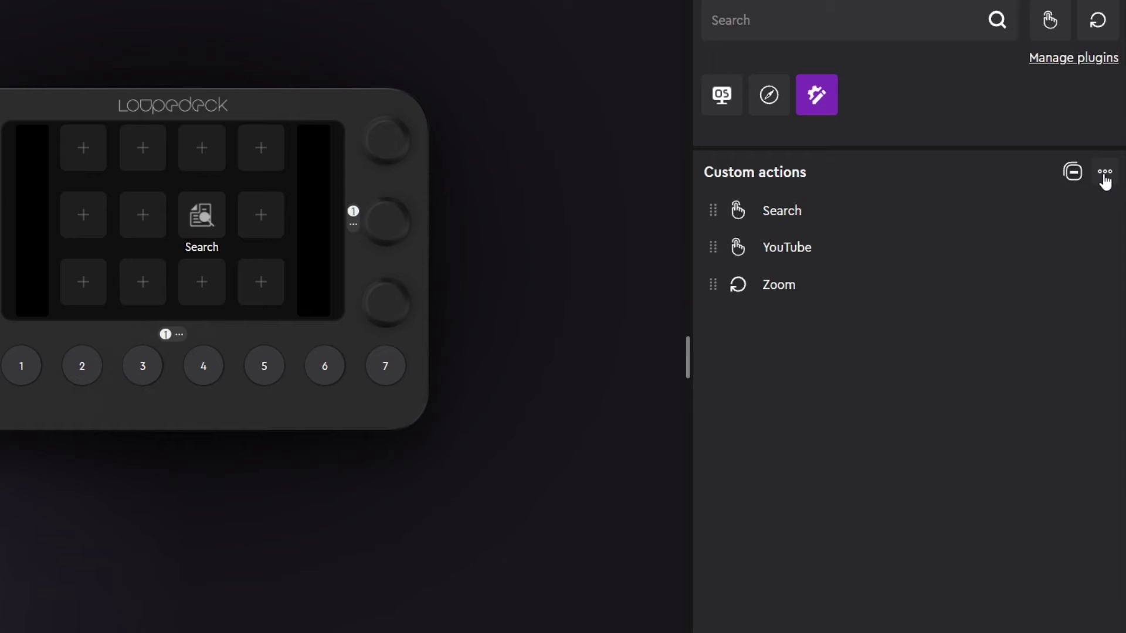
# Create a Shortcut action named 'Reset Zoom' bound to Ctrl+NumPad0.
pyautogui.click(1105, 182)
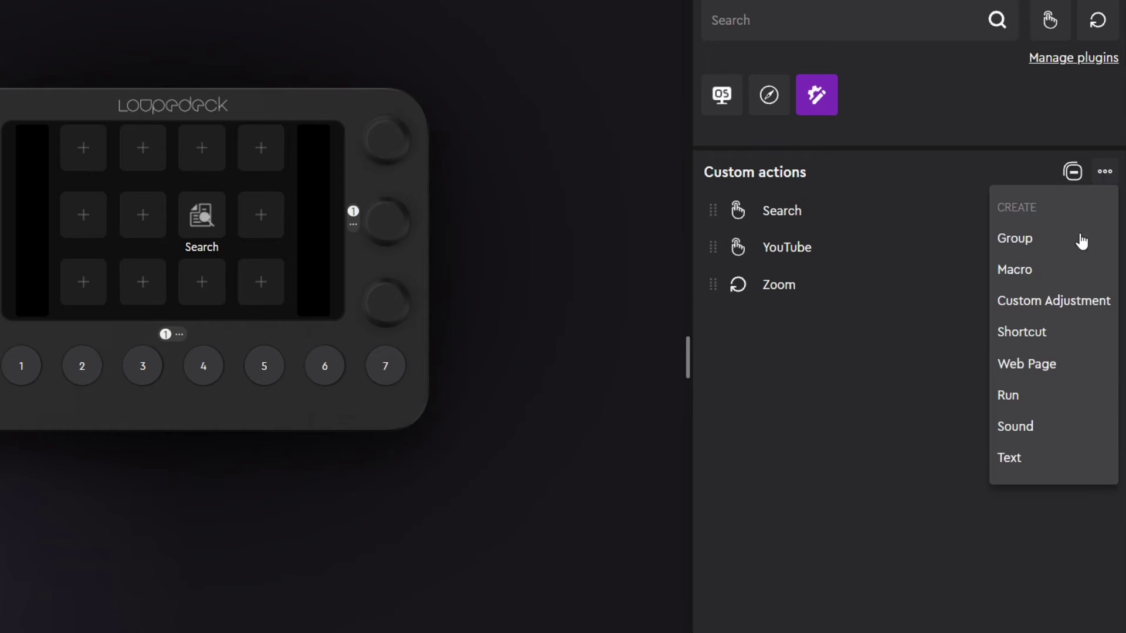
pyautogui.click(1037, 330)
pyautogui.tripleClick(777, 352)
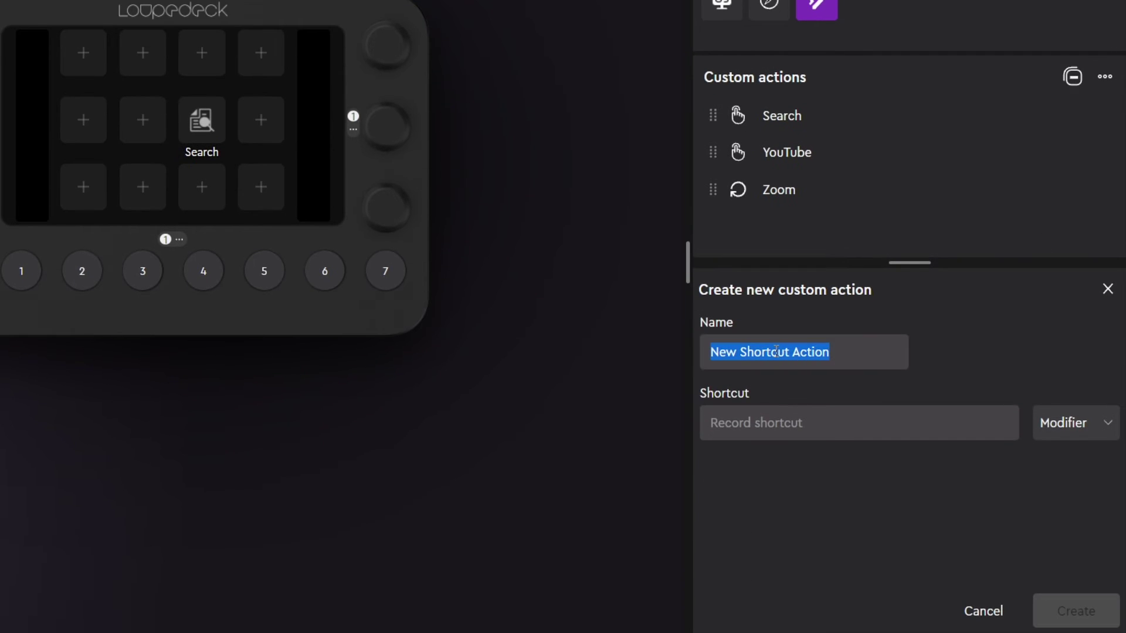
pyautogui.write('Reset Zoom')
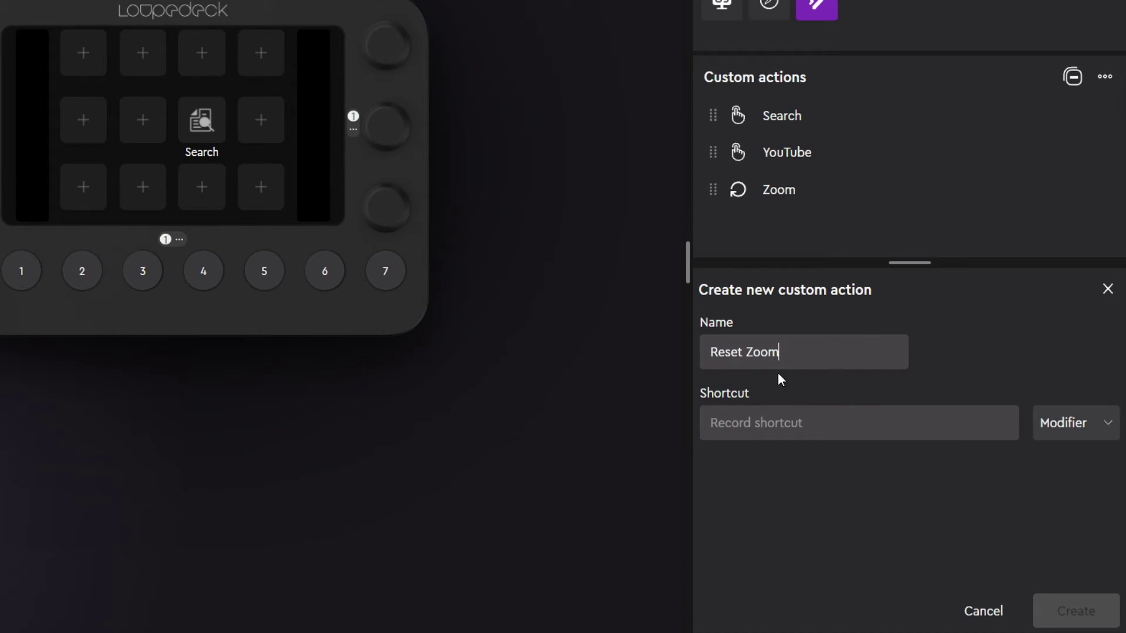
pyautogui.click(787, 411)
pyautogui.press('ctrl+KP_0')
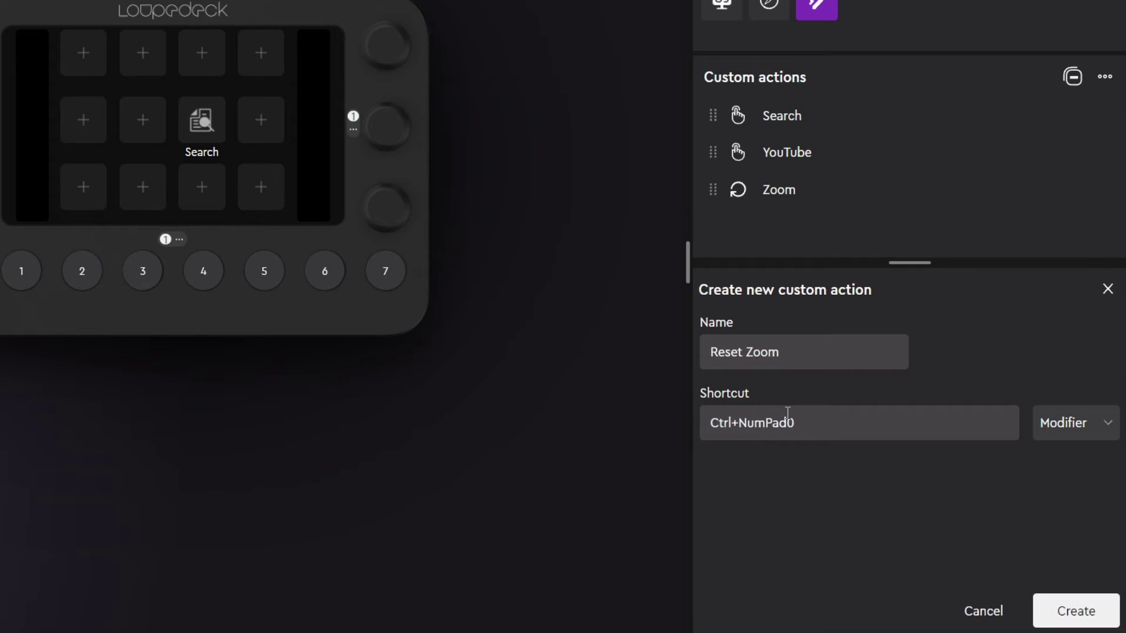
pyautogui.click(1075, 617)
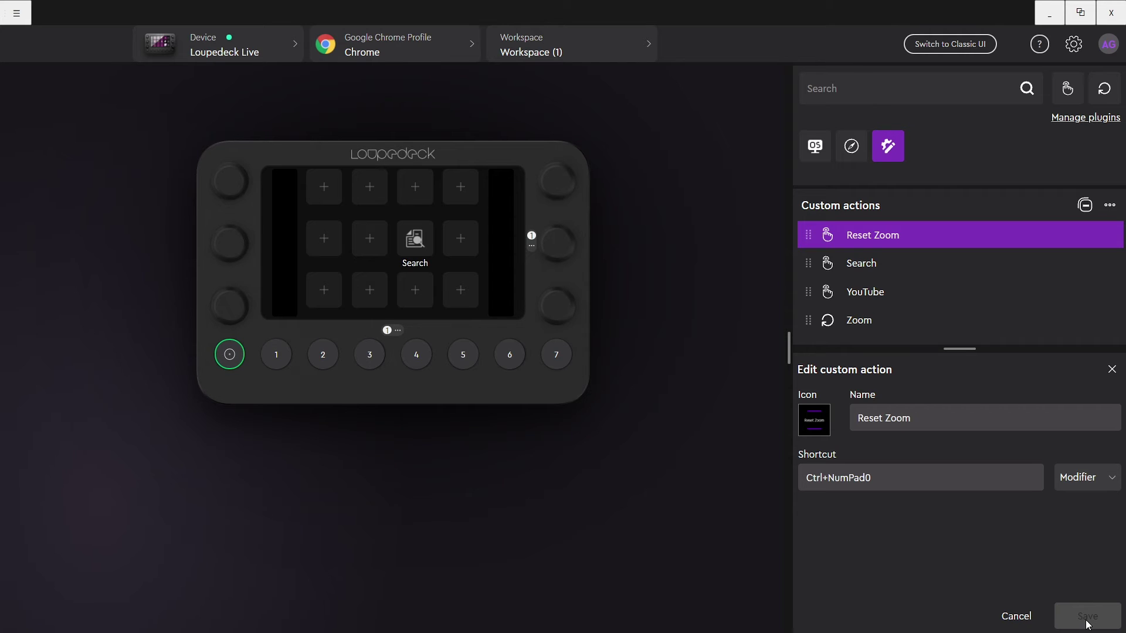
pyautogui.click(1087, 617)
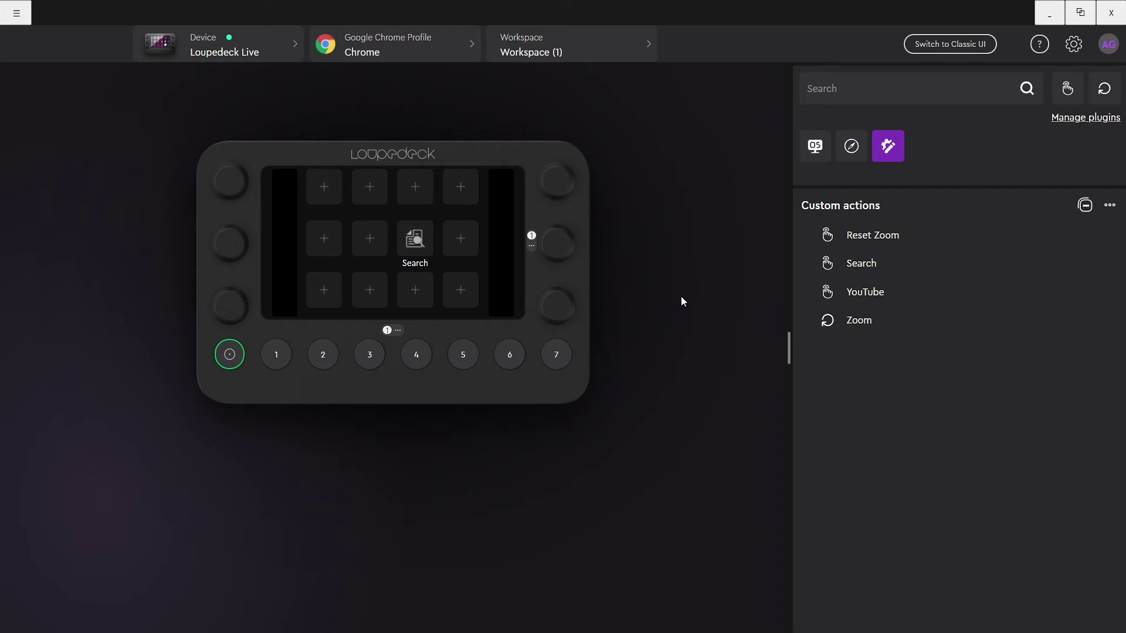
# Assign Zoom to the third right dial's turn and Reset Zoom to its press.
pyautogui.click(567, 306)
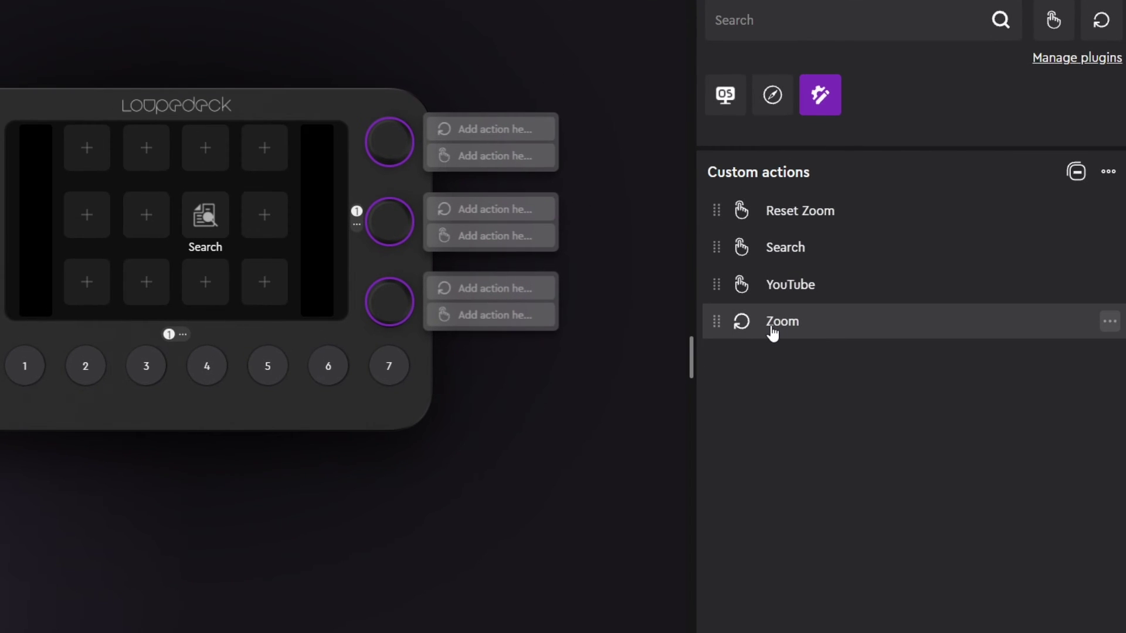
pyautogui.moveTo(808, 328); pyautogui.dragTo(513, 291)
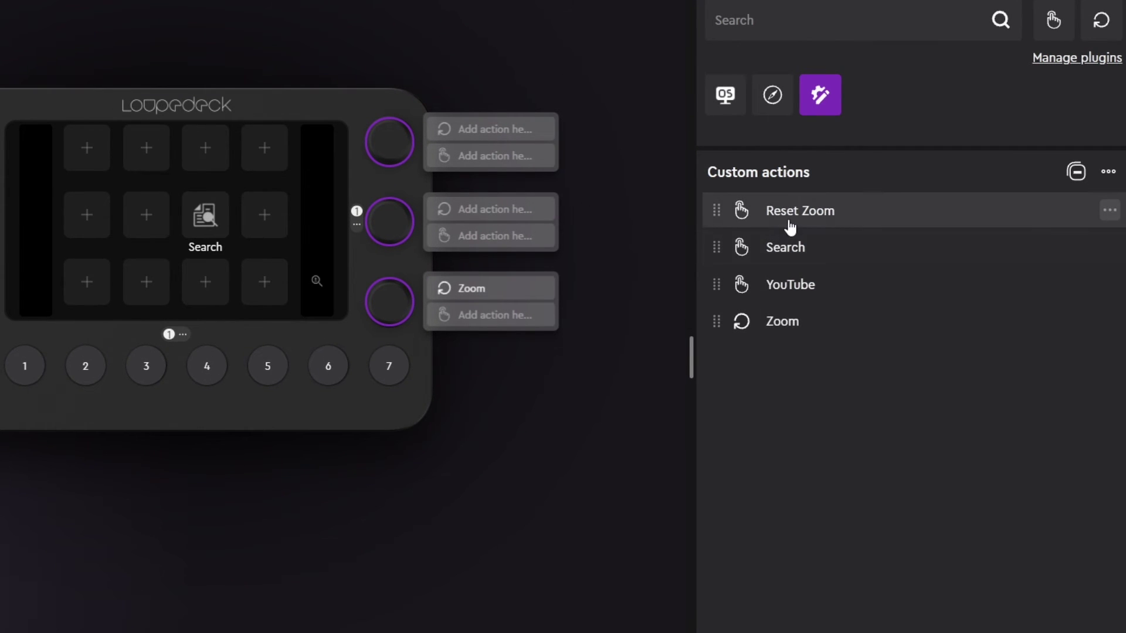
pyautogui.moveTo(786, 222); pyautogui.dragTo(490, 331)
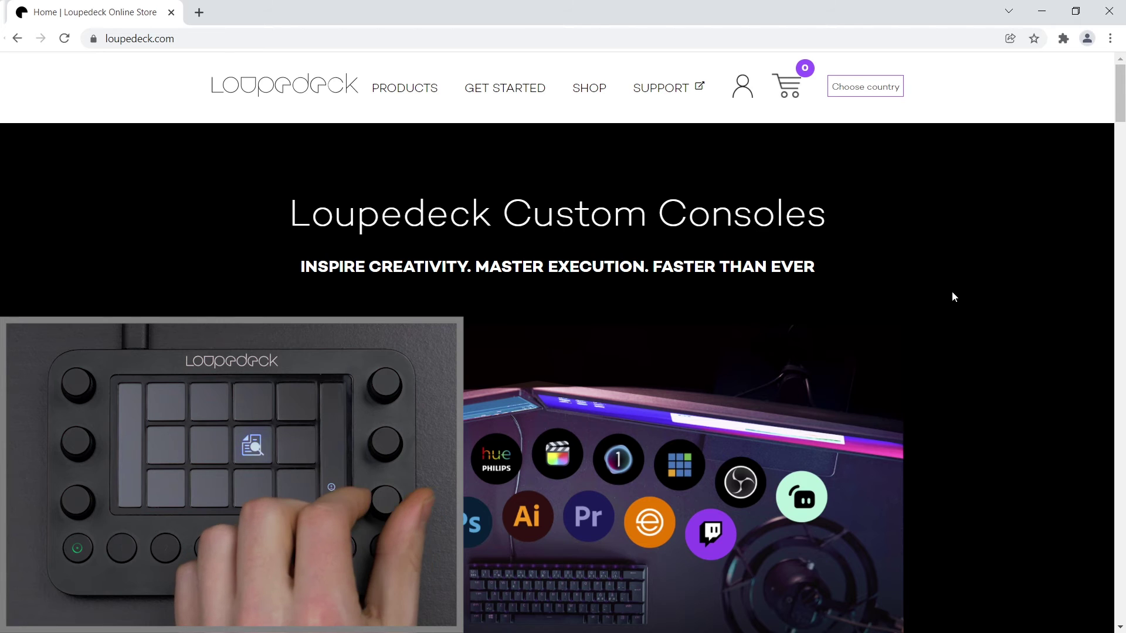
# Test the dial in Chrome by zooming the page in, back out, then resetting to 100%.
pyautogui.hotkey('ctrl', '+')
pyautogui.hotkey('ctrl', '+')
pyautogui.hotkey('ctrl', '+')
pyautogui.hotkey('ctrl', '+')
pyautogui.hotkey('ctrl', '+')
pyautogui.hotkey('ctrl', '+')
pyautogui.hotkey('ctrl', '+')
pyautogui.hotkey('ctrl', '+')
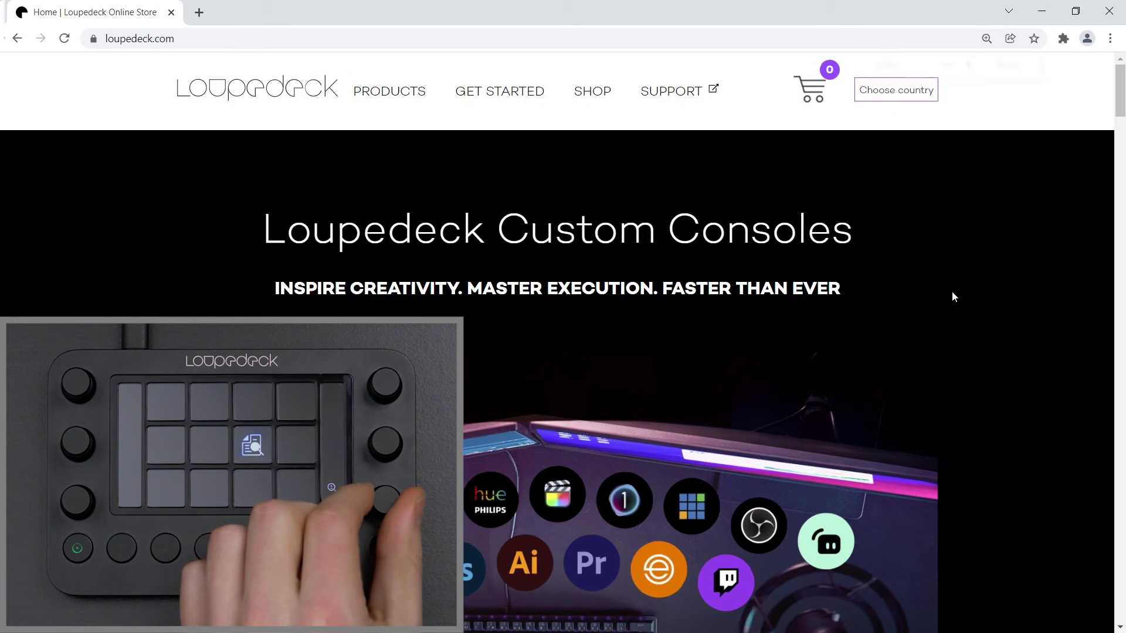
pyautogui.hotkey('ctrl', '-')
pyautogui.hotkey('ctrl', '-')
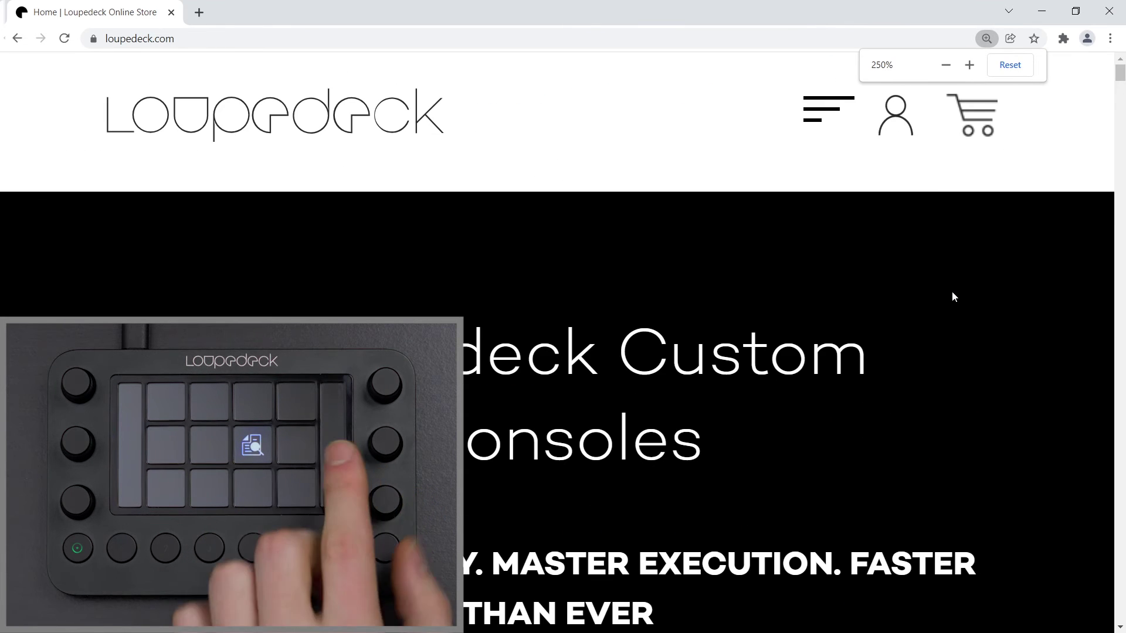
pyautogui.hotkey('ctrl', '0')
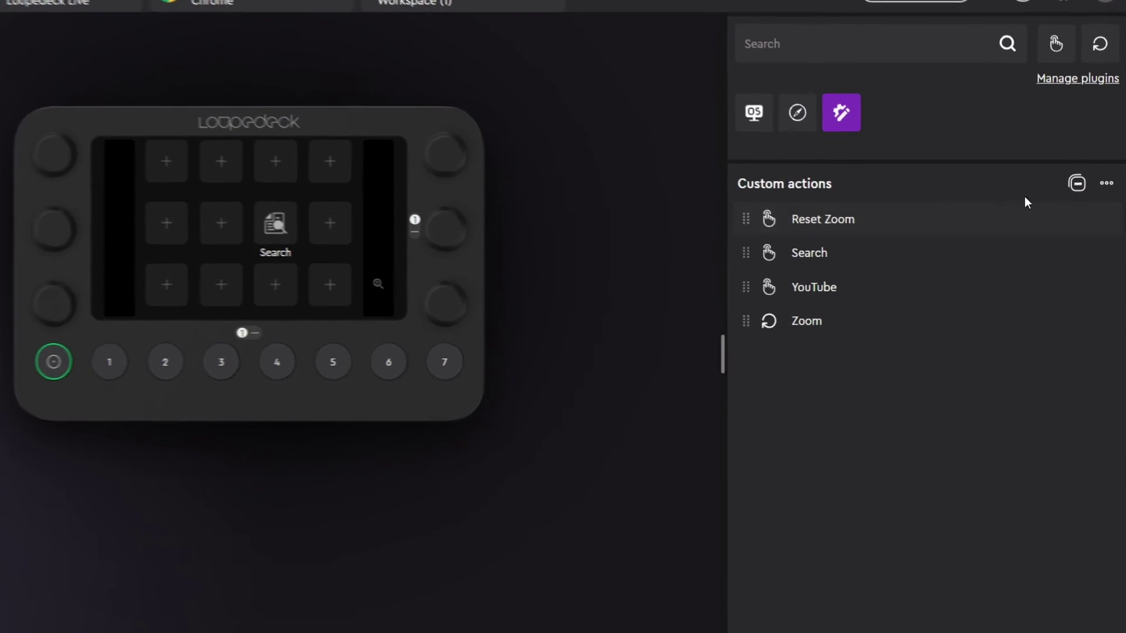
# Create a New Custom Group and move Reset Zoom and Zoom into it.
pyautogui.click(1107, 183)
pyautogui.click(1043, 247)
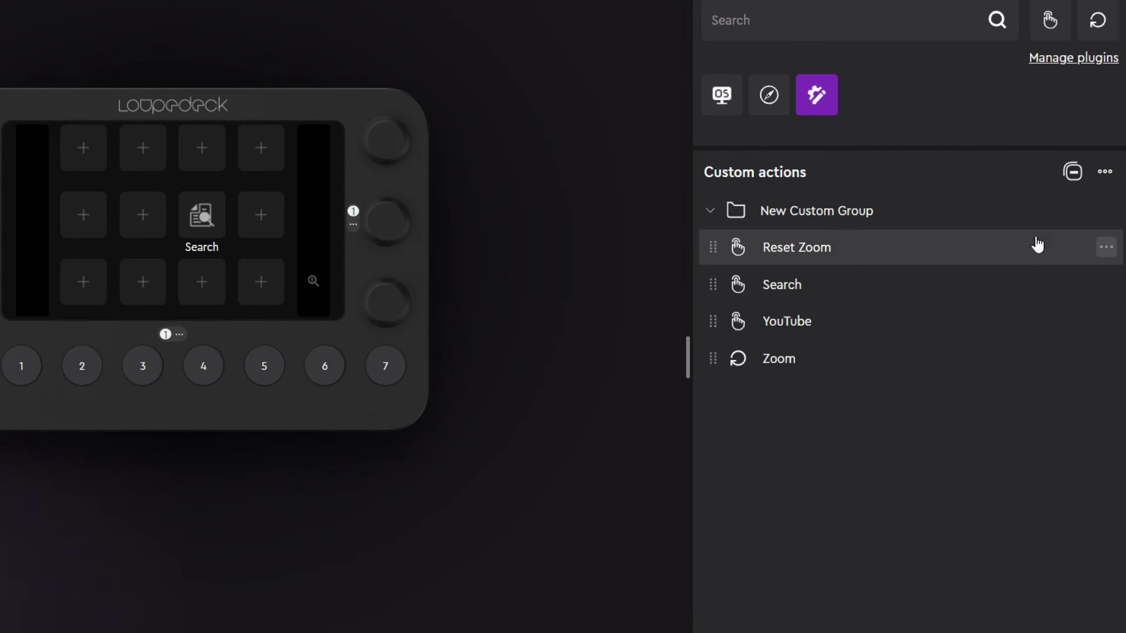
pyautogui.moveTo(814, 254); pyautogui.dragTo(821, 214)
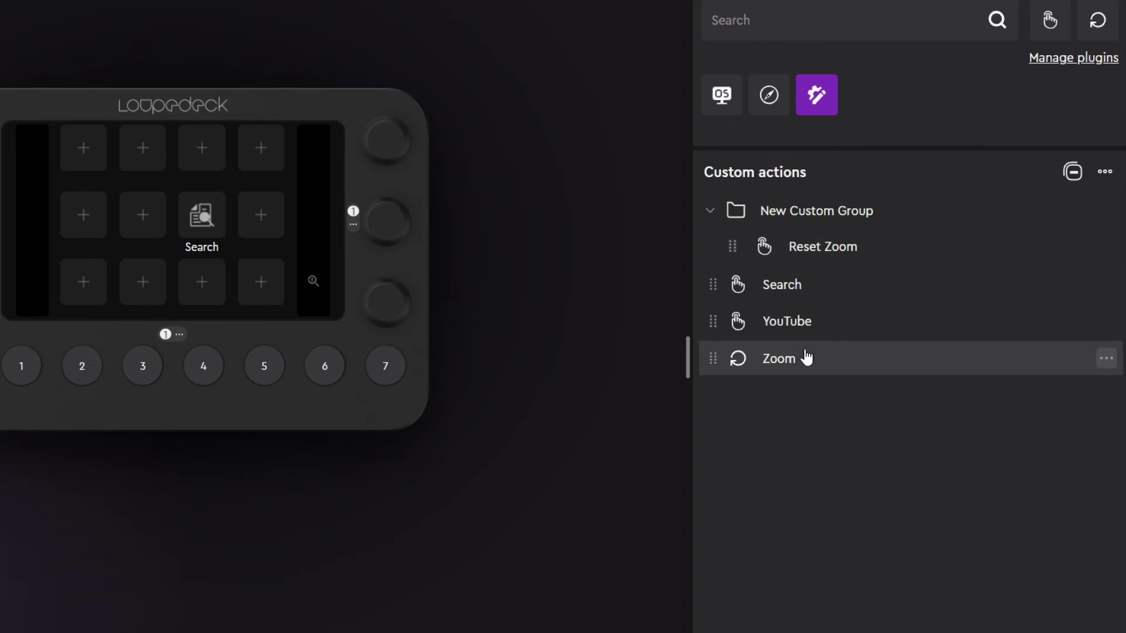
pyautogui.moveTo(807, 357); pyautogui.dragTo(814, 216)
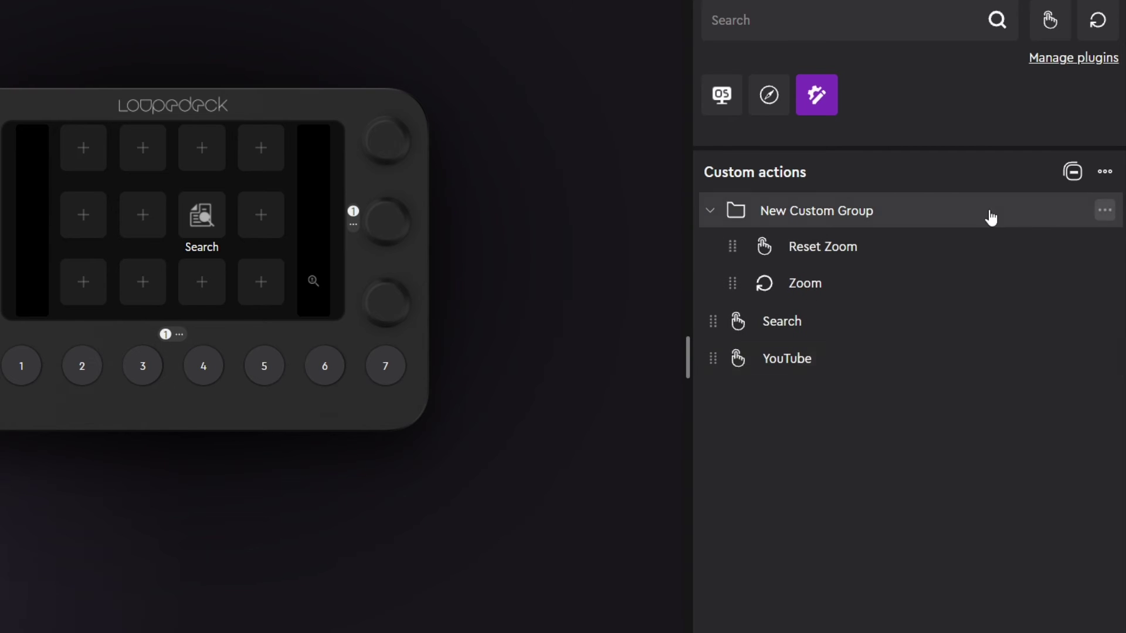
# Rename the new custom group to 'View'.
pyautogui.click(1105, 212)
pyautogui.click(1026, 500)
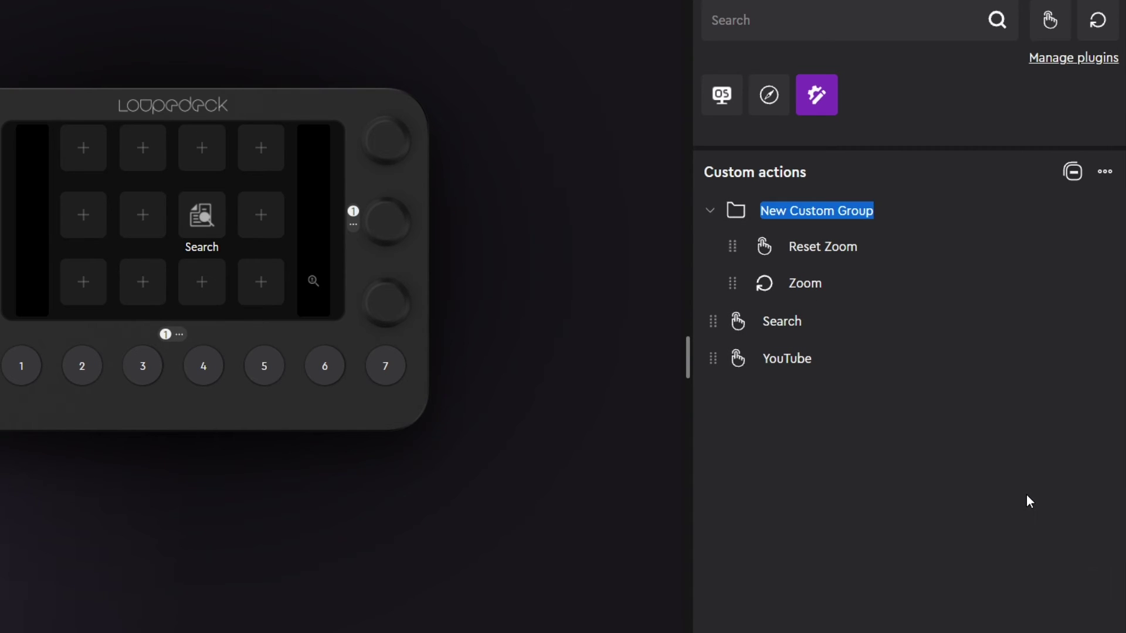
pyautogui.write('View')
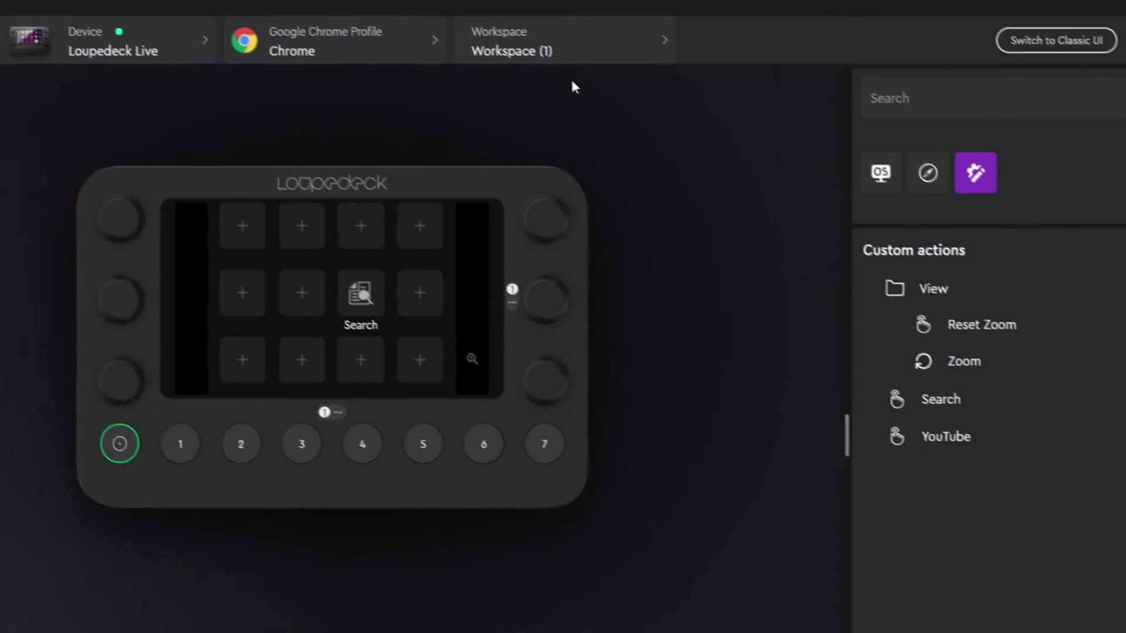
# Review the workspace list, touch pages and dial pages, then list the Navigation actions.
pyautogui.click(572, 67)
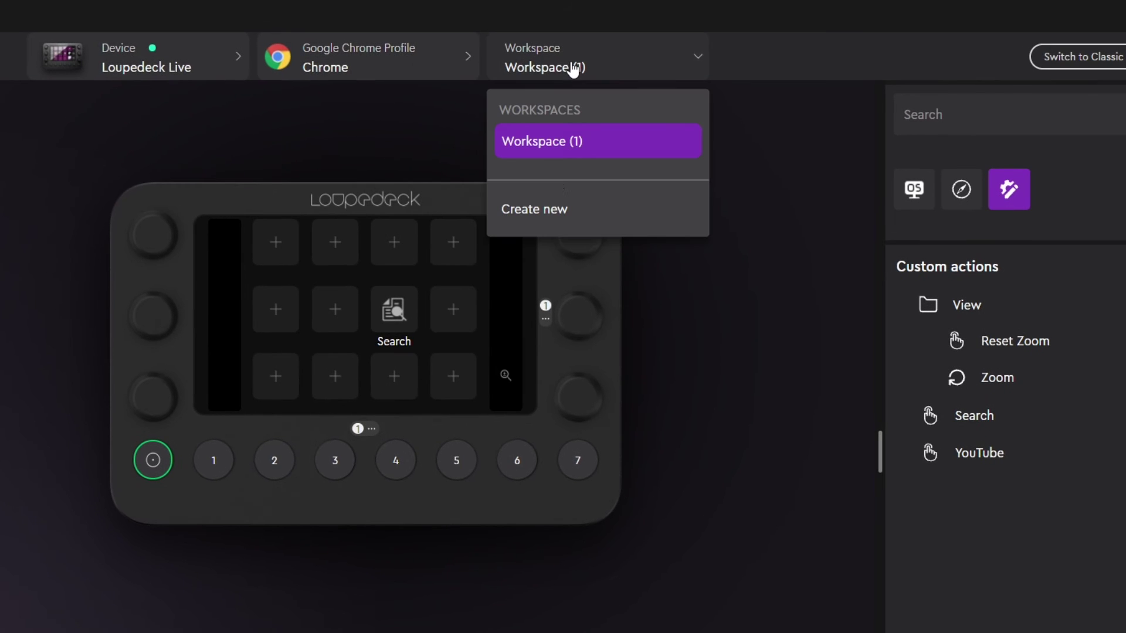
pyautogui.click(370, 432)
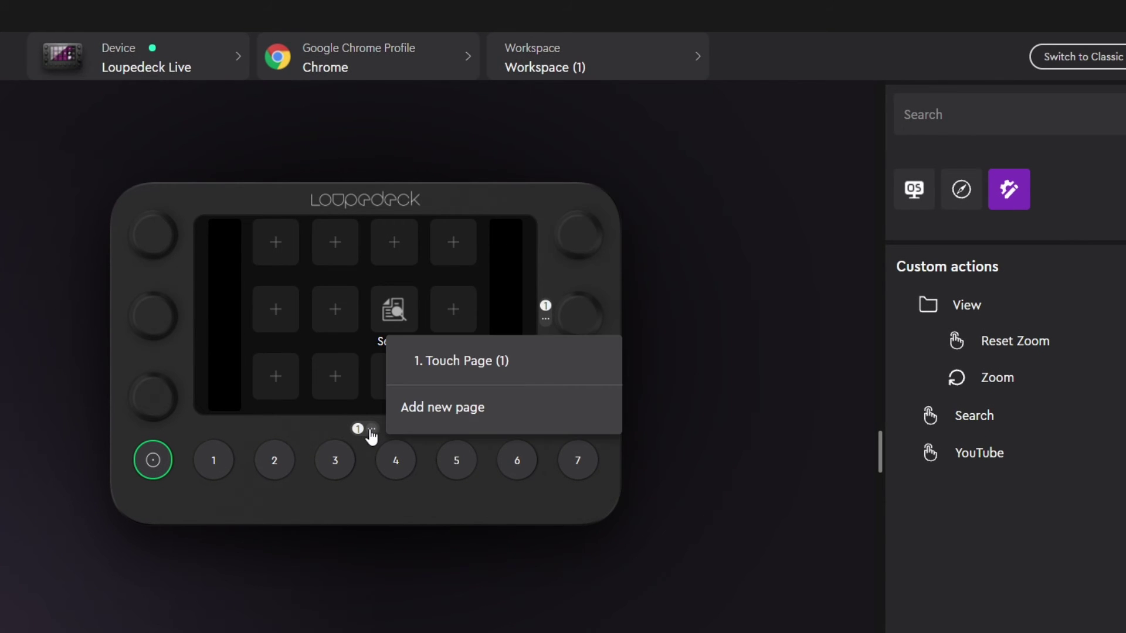
pyautogui.click(547, 320)
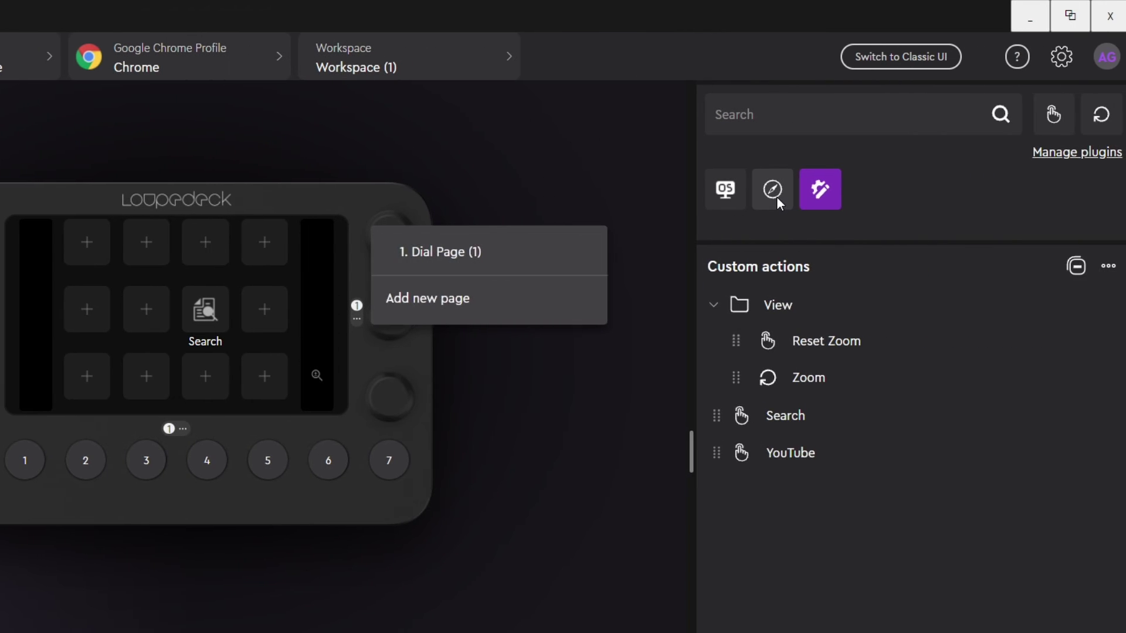
pyautogui.click(965, 190)
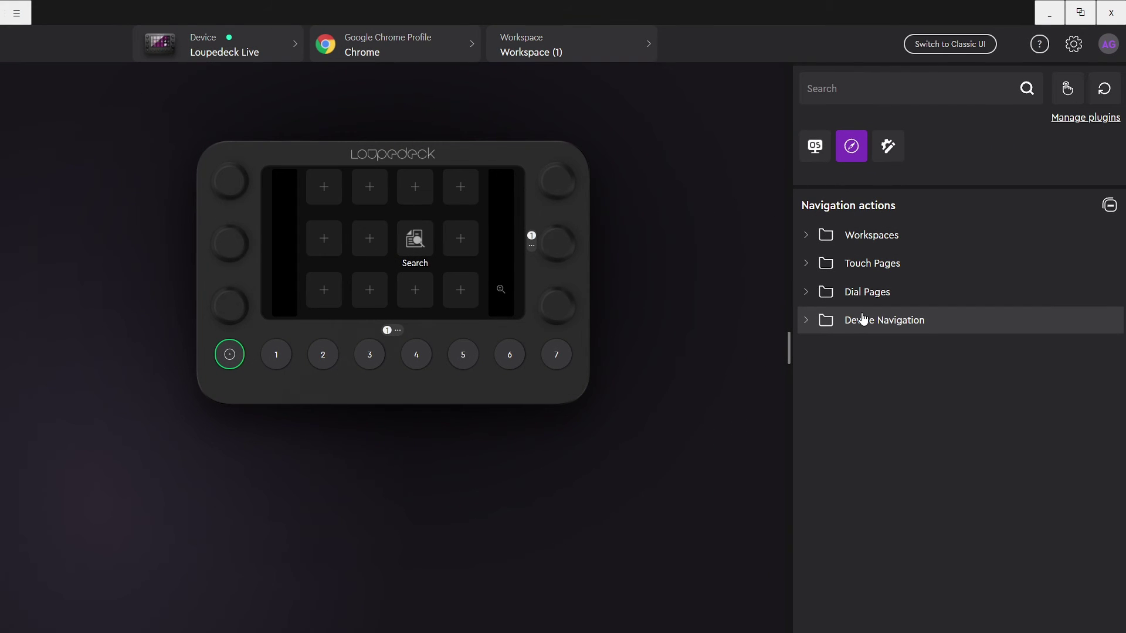
# Create a web page action for twitch.com named 'Twitch'.
pyautogui.click(1110, 205)
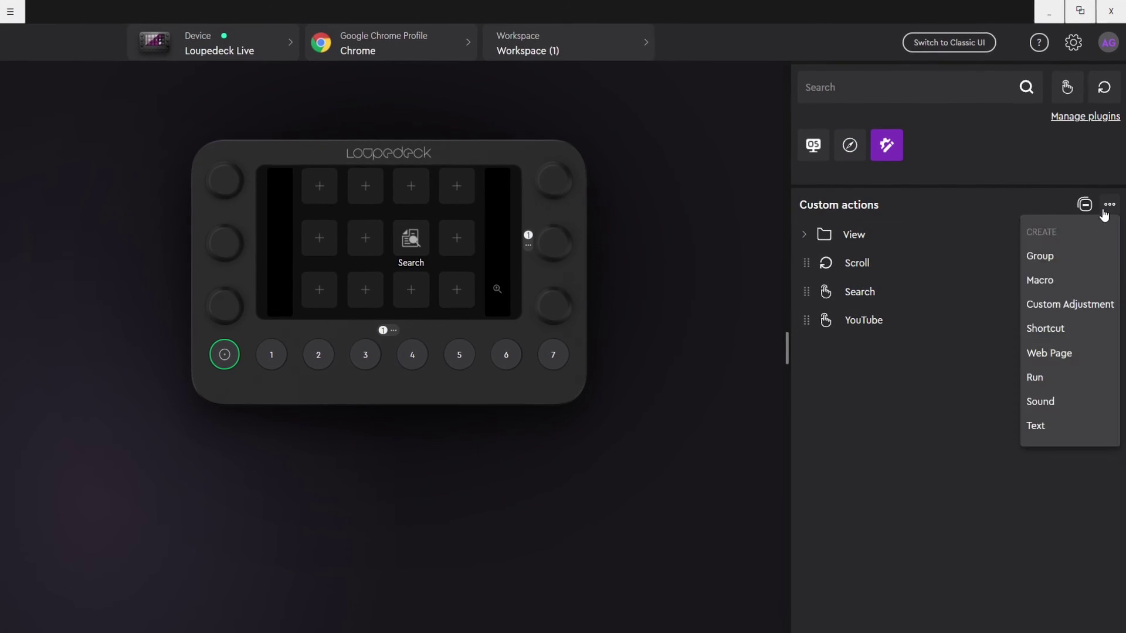
pyautogui.click(1038, 352)
pyautogui.click(899, 433)
pyautogui.write('twitch.com')
pyautogui.tripleClick(873, 388)
pyautogui.write('Twitch')
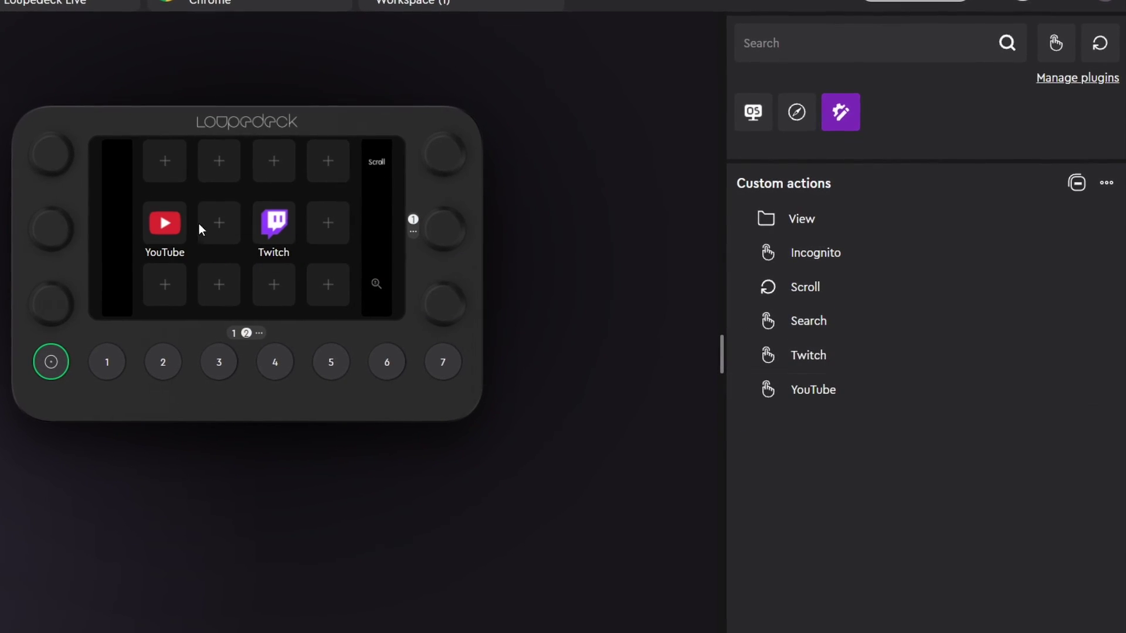
# Browse the desktop Control Center and Media actions, and flip the device layout between pages two and one.
pyautogui.click(754, 114)
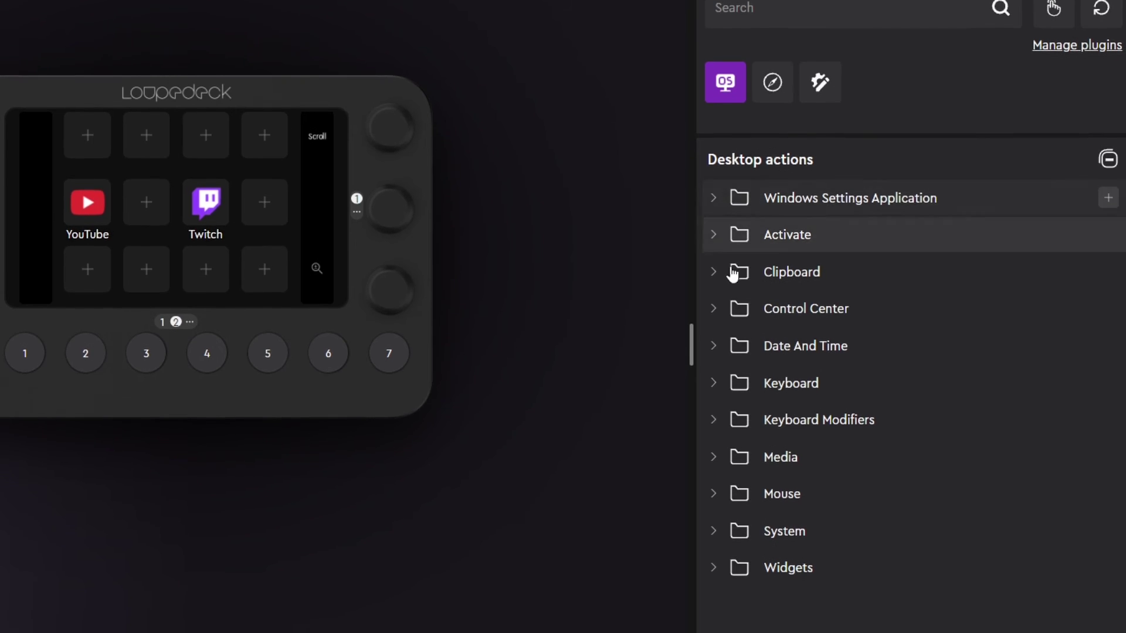
pyautogui.click(728, 308)
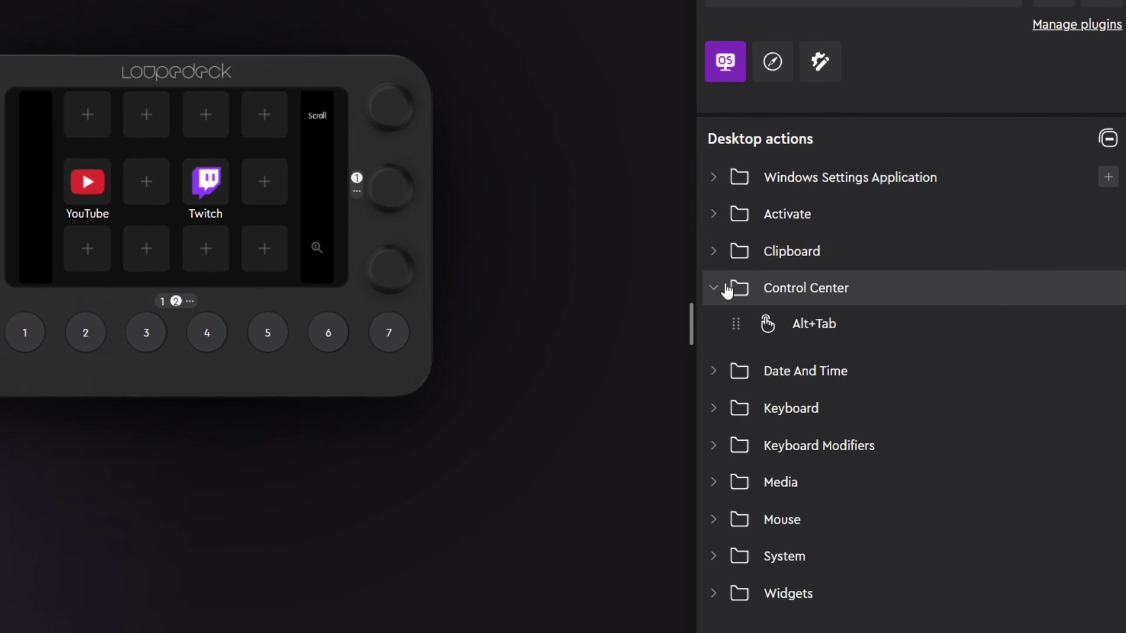
pyautogui.click(738, 483)
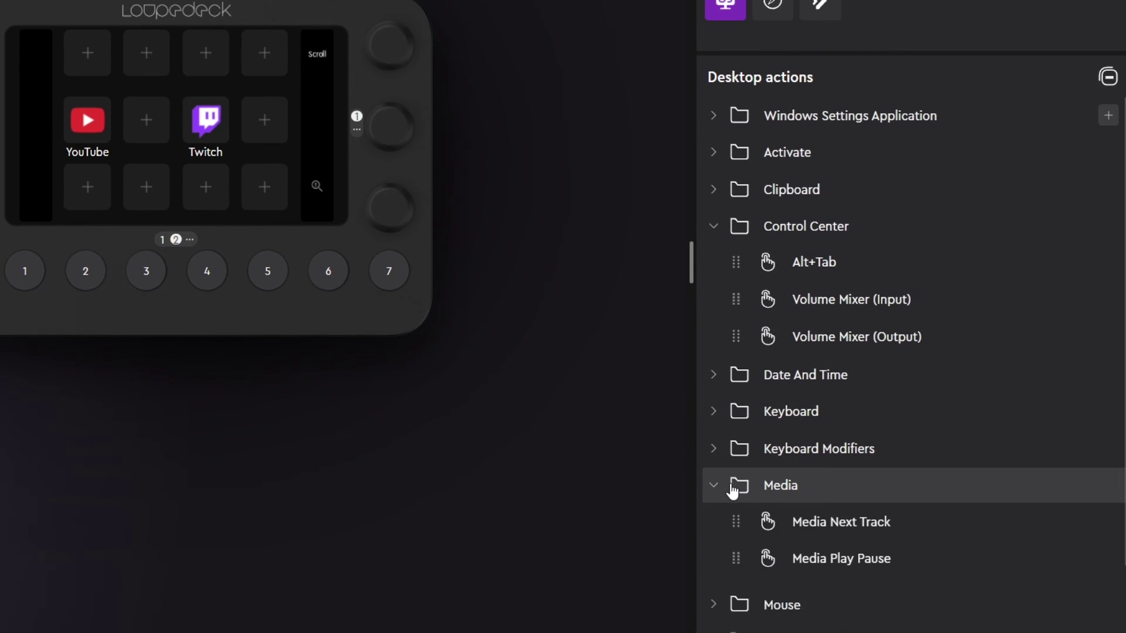
pyautogui.scroll(-5, 767, 490)
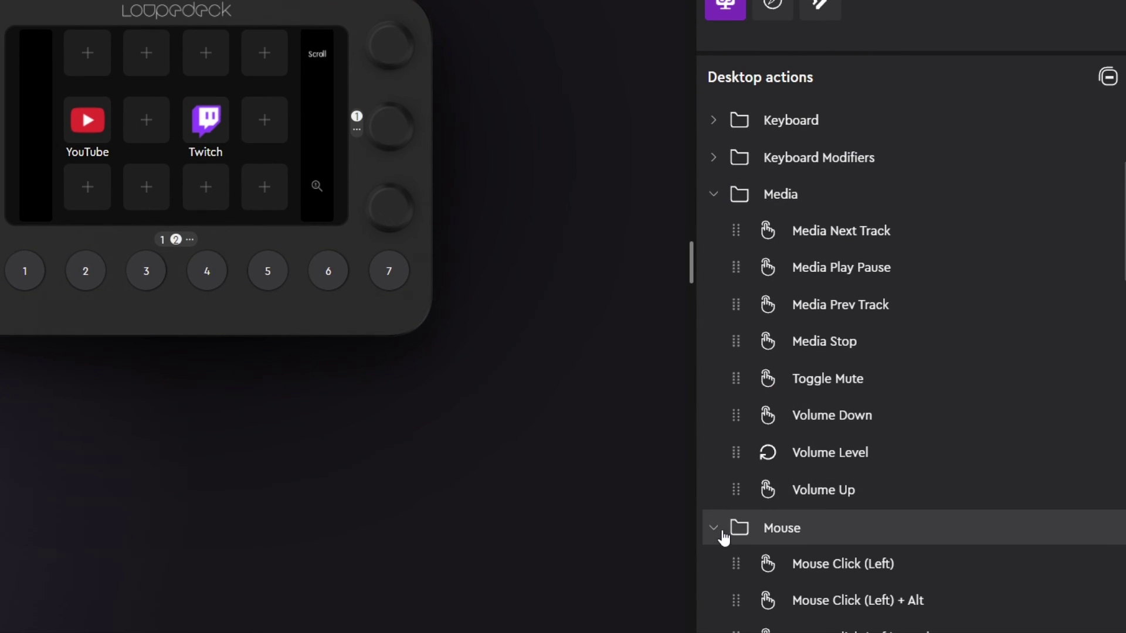
pyautogui.scroll(-7, 790, 521)
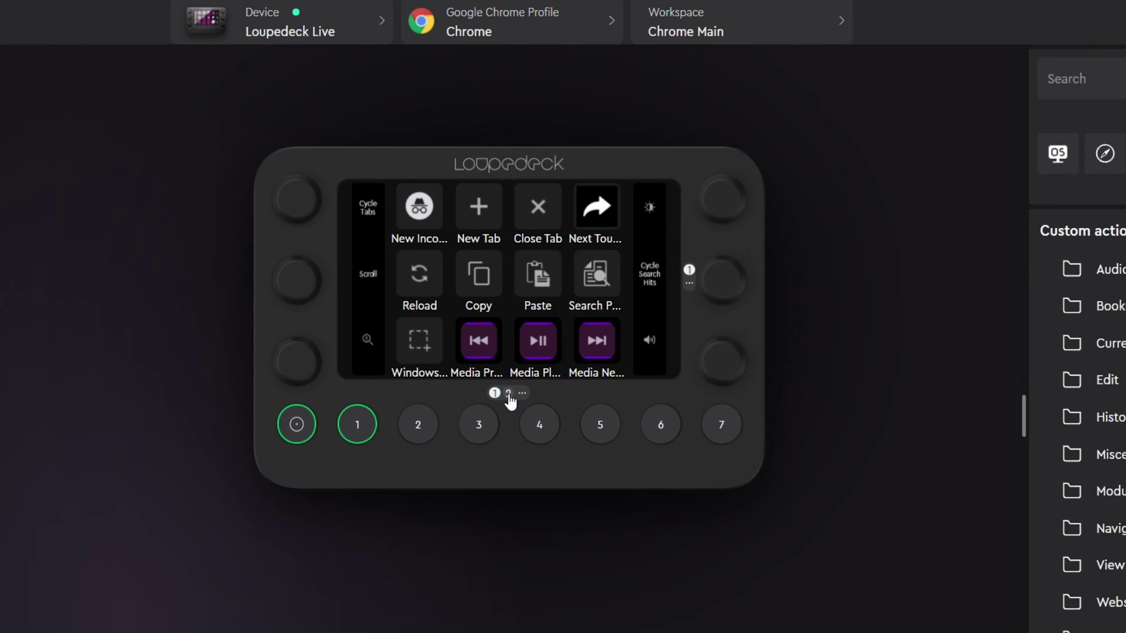
pyautogui.click(509, 394)
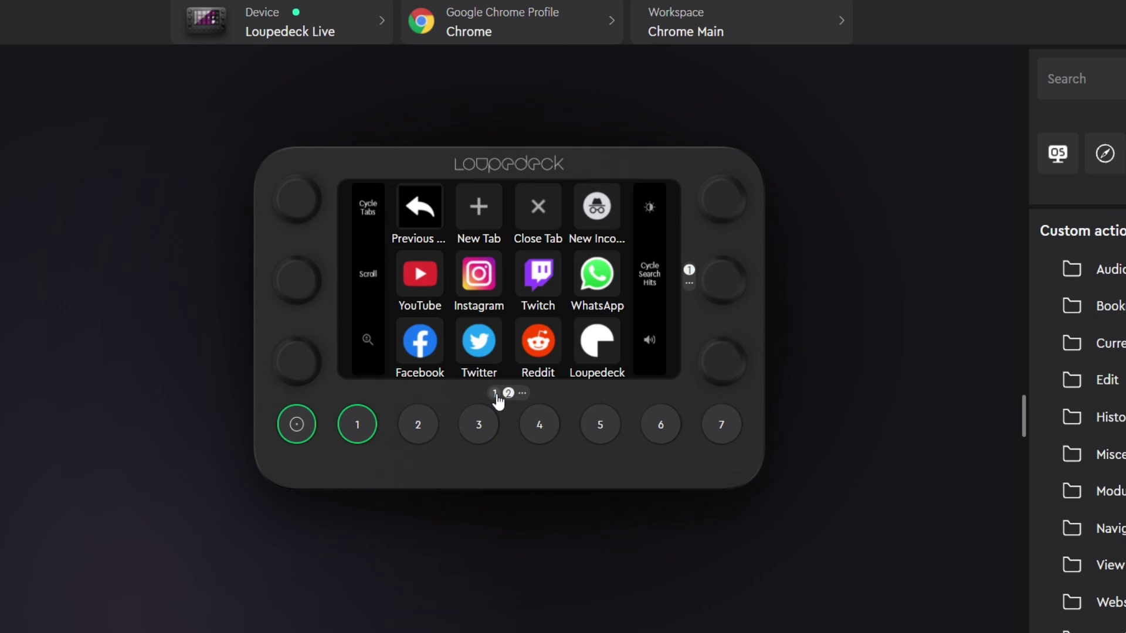
pyautogui.click(496, 393)
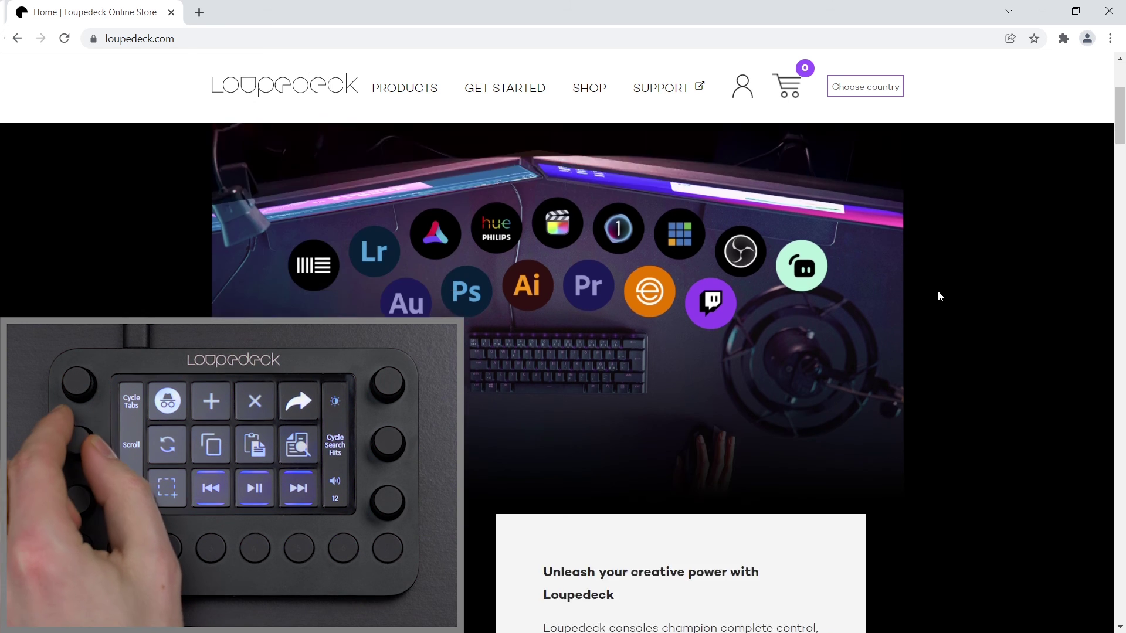
pyautogui.scroll(4, 938, 290)
pyautogui.hotkey('ctrl', 't')
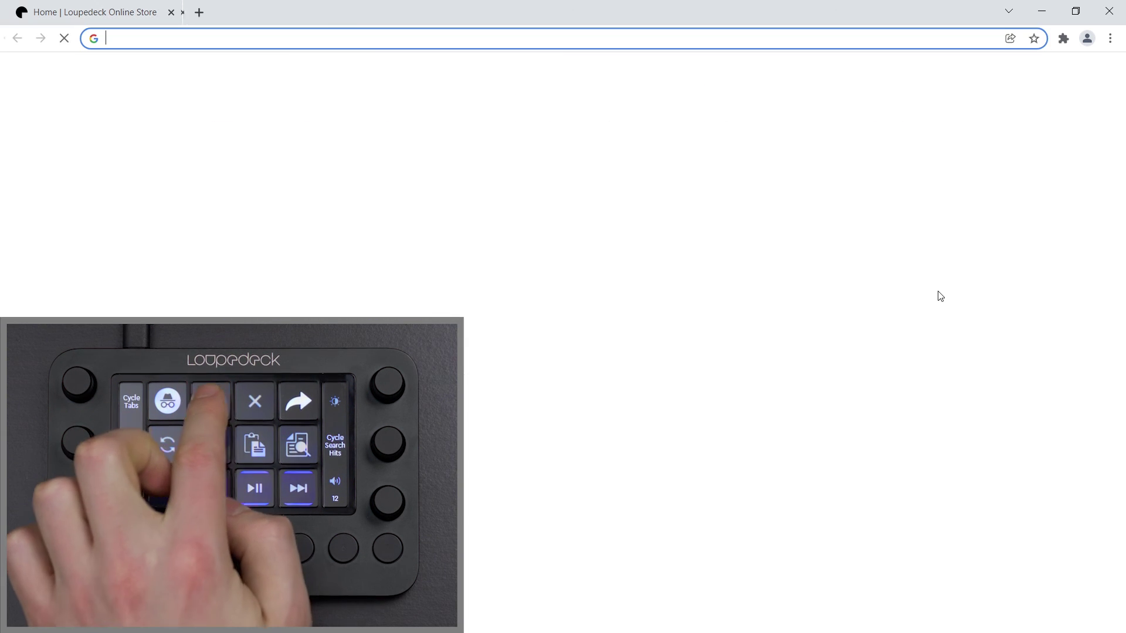
pyautogui.hotkey('ctrl', 't')
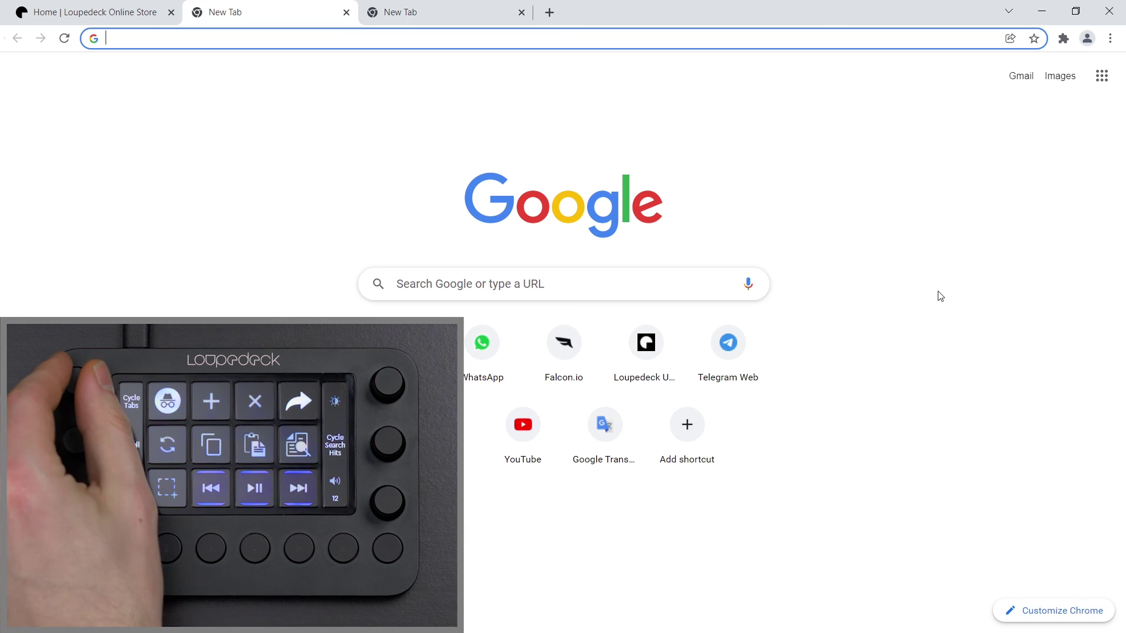
pyautogui.hotkey('ctrl', 'Tab')
pyautogui.hotkey('ctrl', 'w')
pyautogui.hotkey('ctrl', 'w')
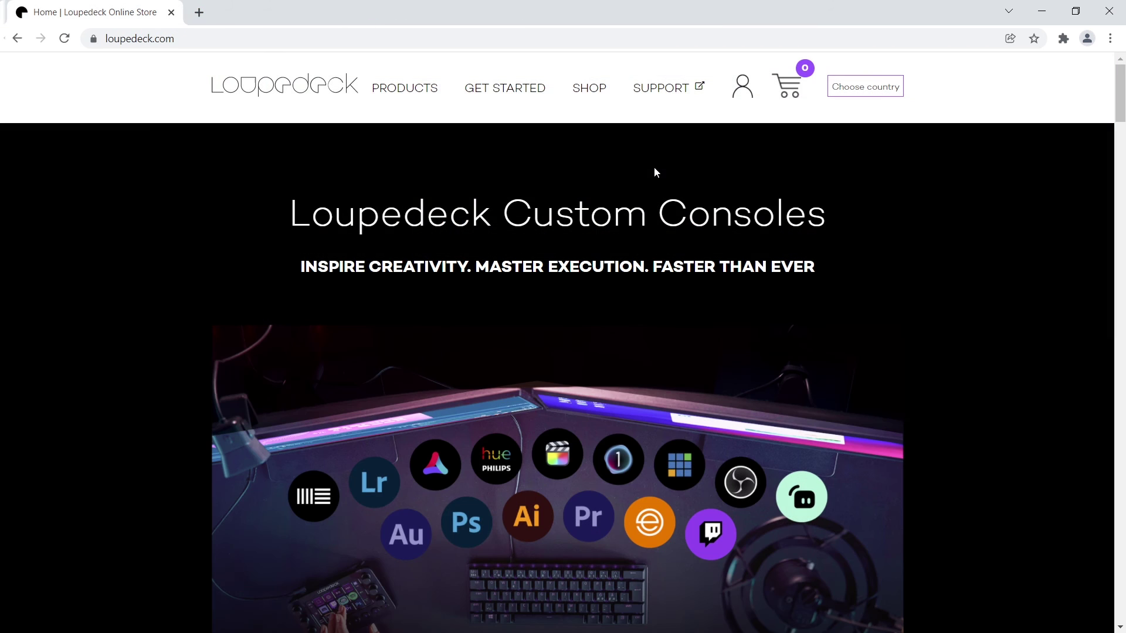
# Go from loupedeck.com to Support > Downloads and expand Custom Profiles via See more.
pyautogui.click(663, 89)
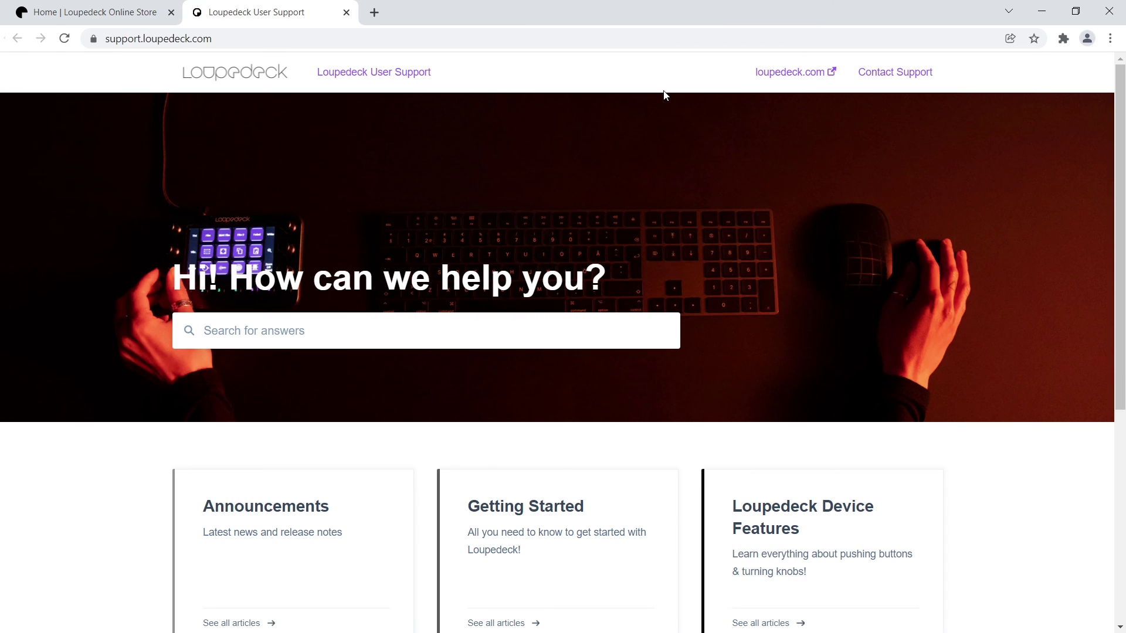
pyautogui.scroll(-6, 687, 164)
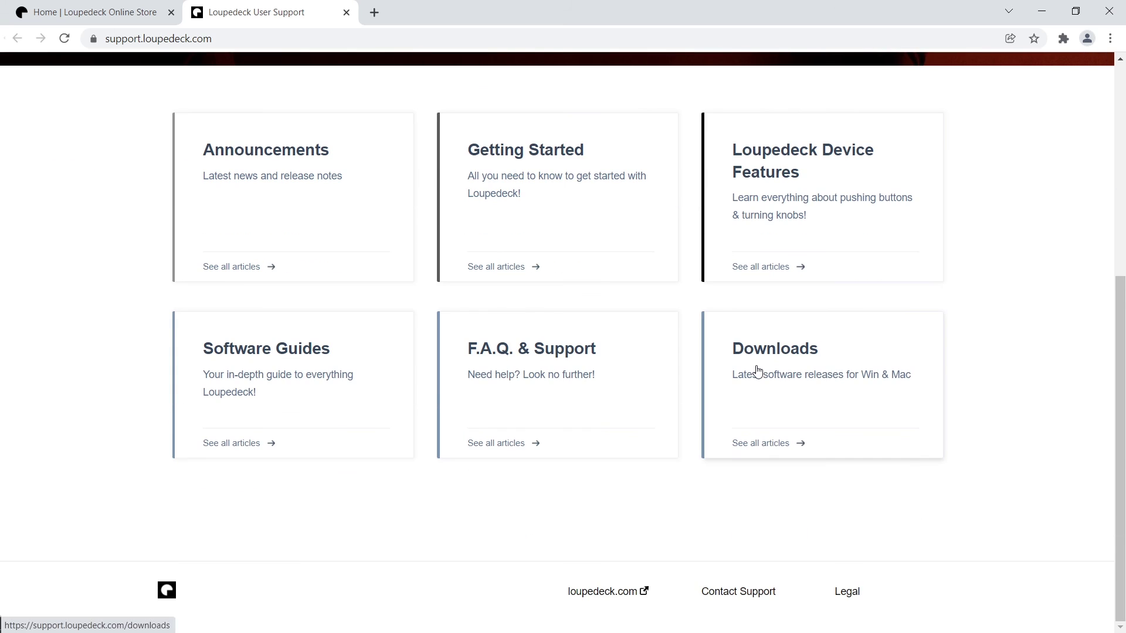
pyautogui.click(757, 372)
pyautogui.scroll(-4, 745, 393)
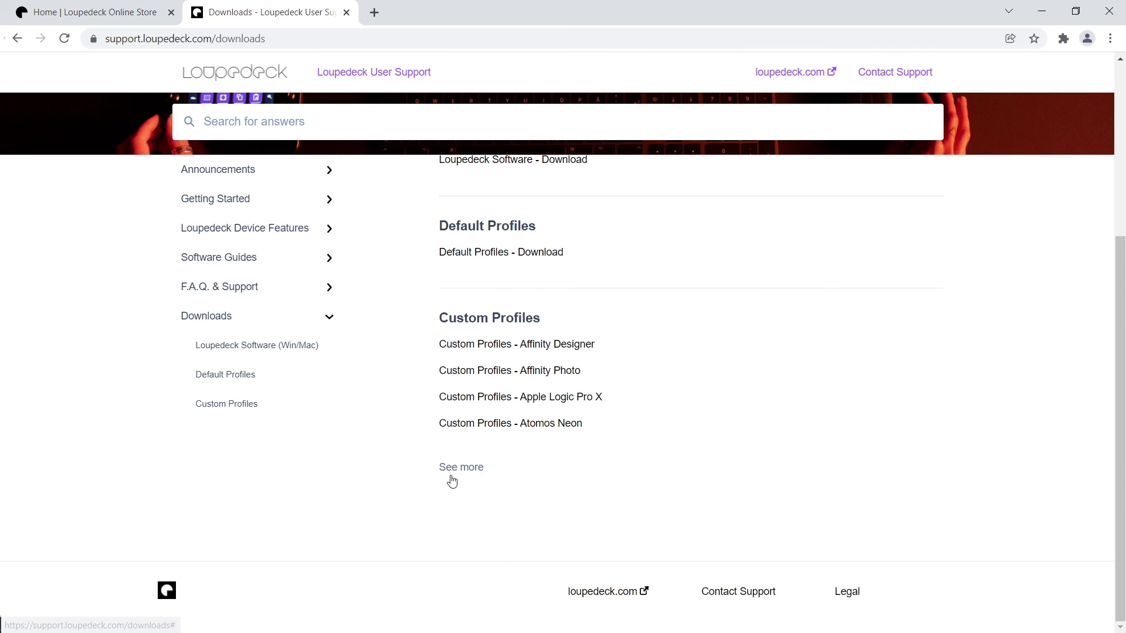
pyautogui.click(451, 481)
pyautogui.scroll(-10, 666, 463)
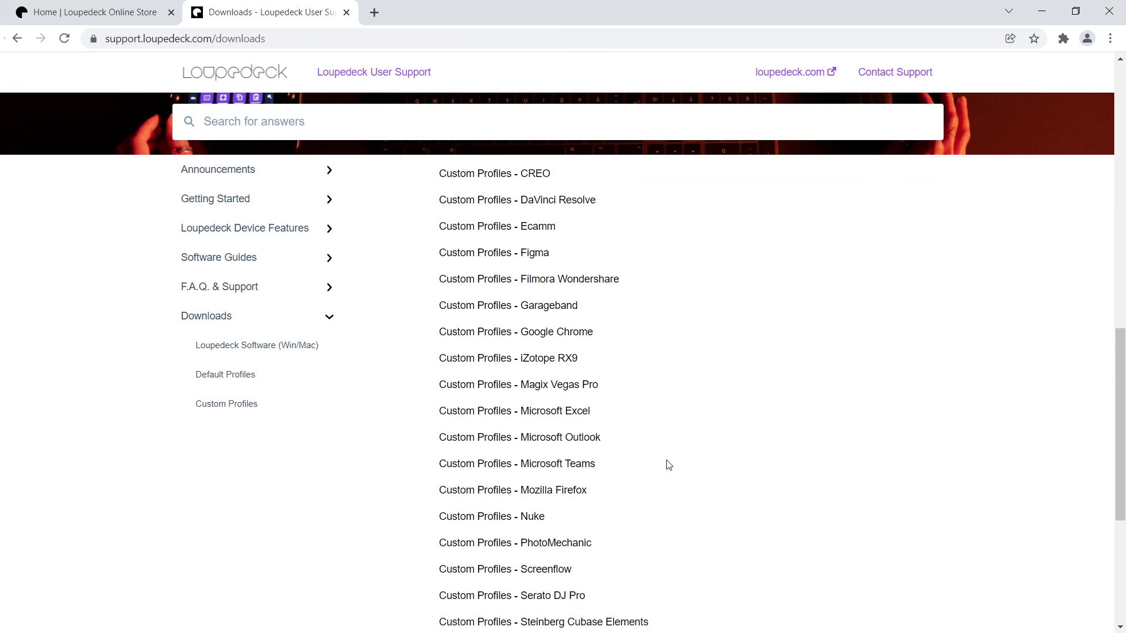
pyautogui.scroll(-3, 668, 465)
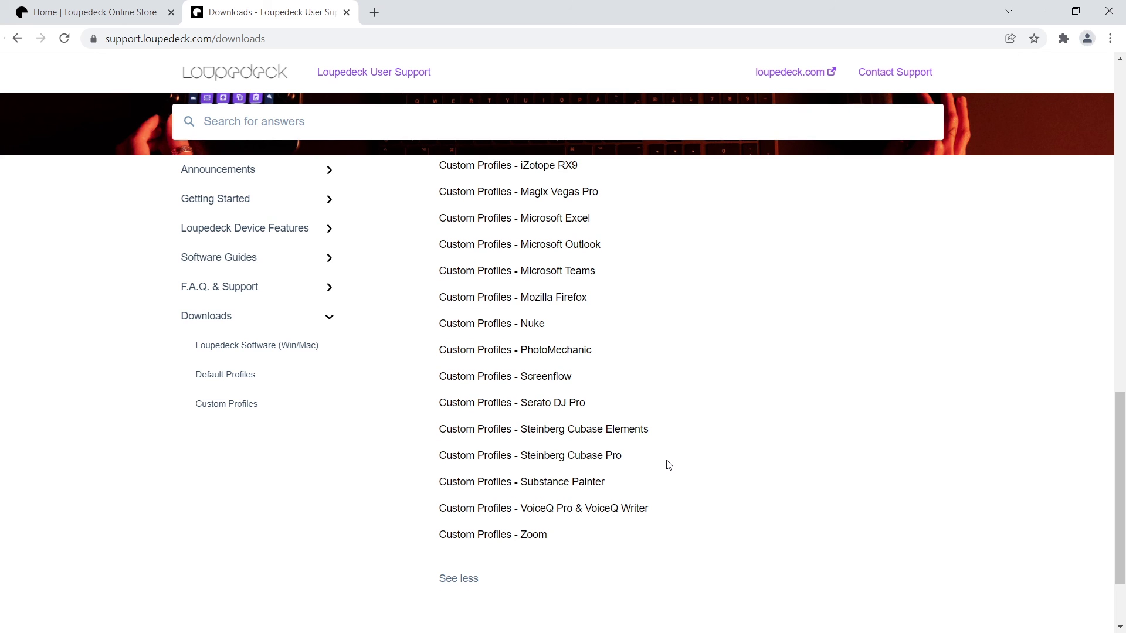